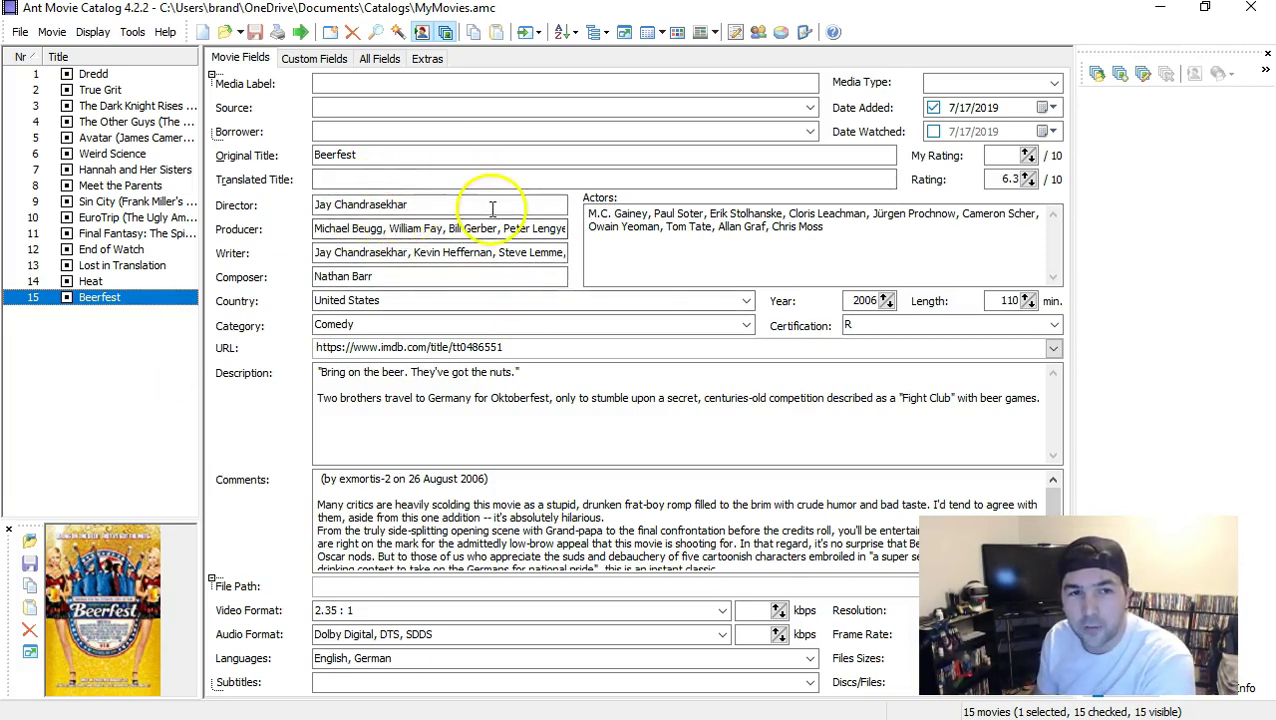
Examine the Beerfest record's composer, comments, certification and category fields
click(419, 283)
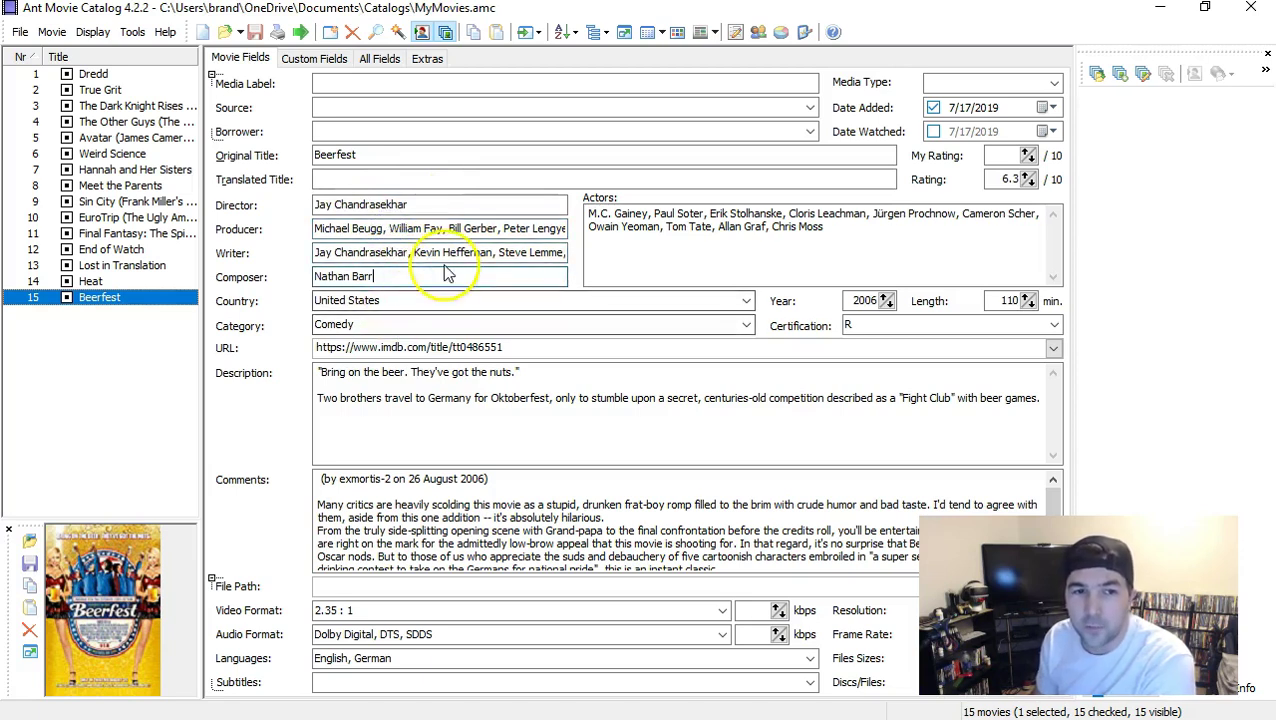
click(590, 518)
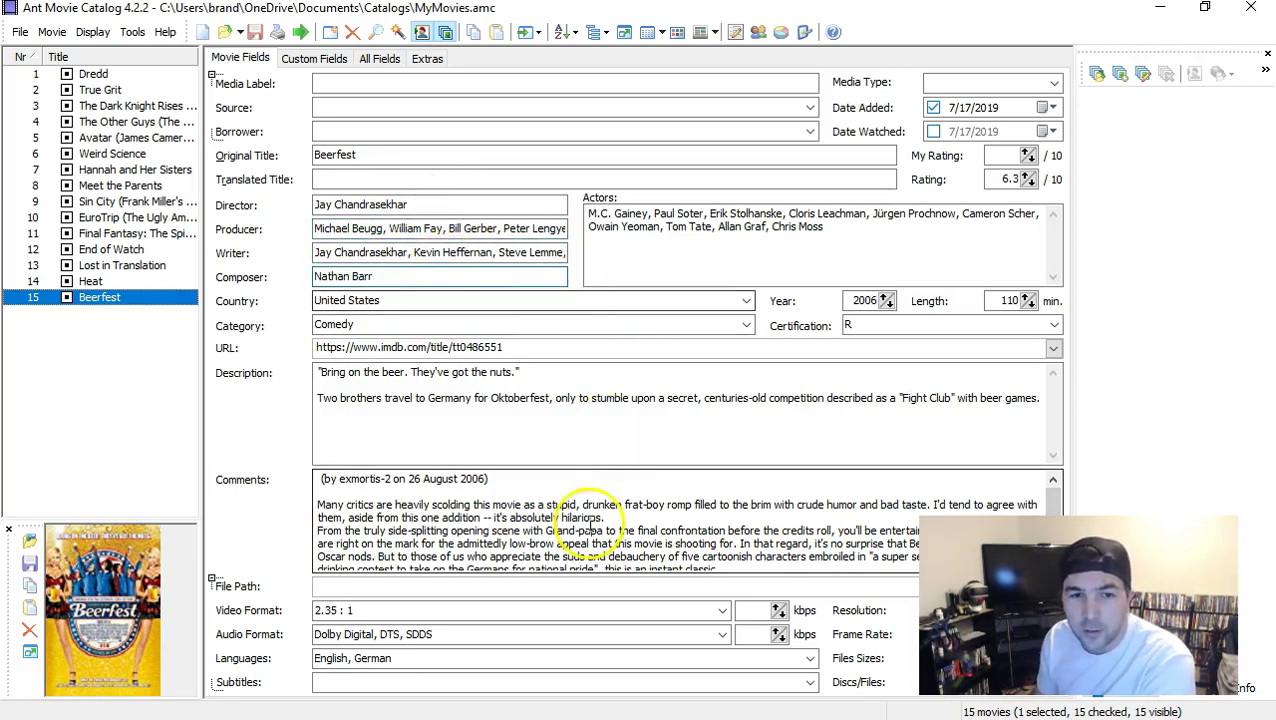
scroll(492, 518, down, 1)
scroll(490, 518, down, 1)
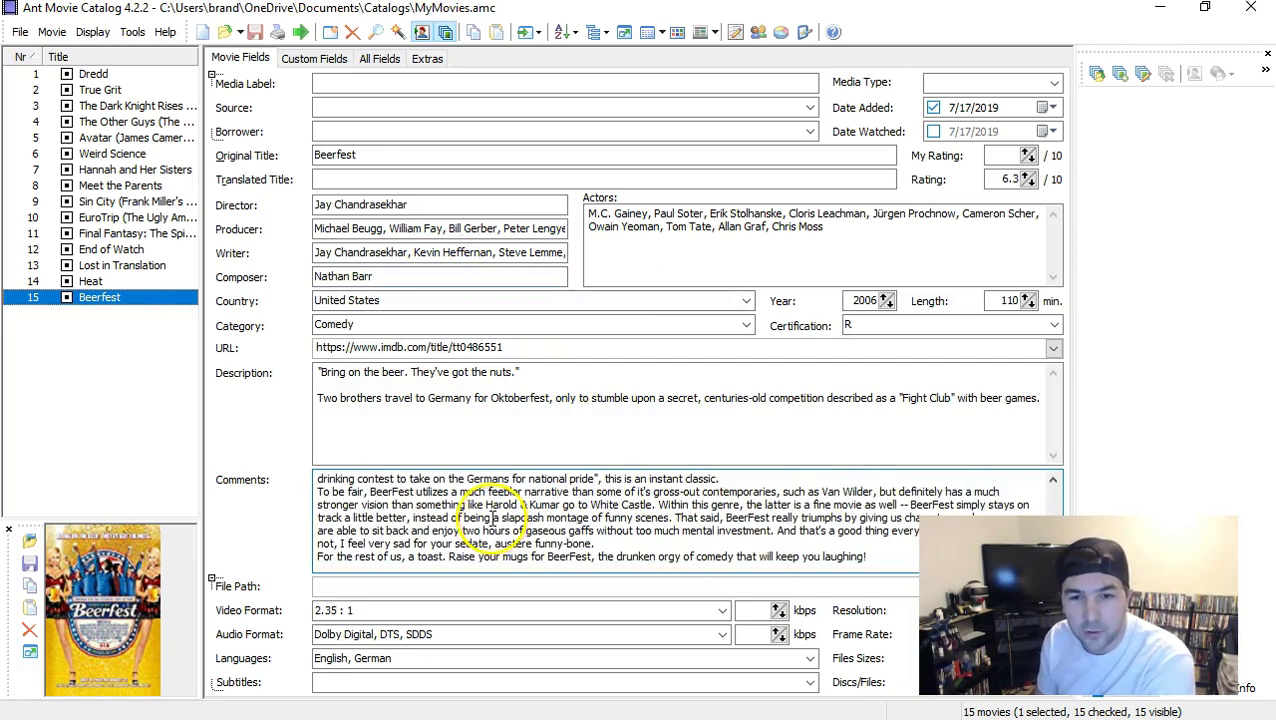
scroll(488, 512, up, 3)
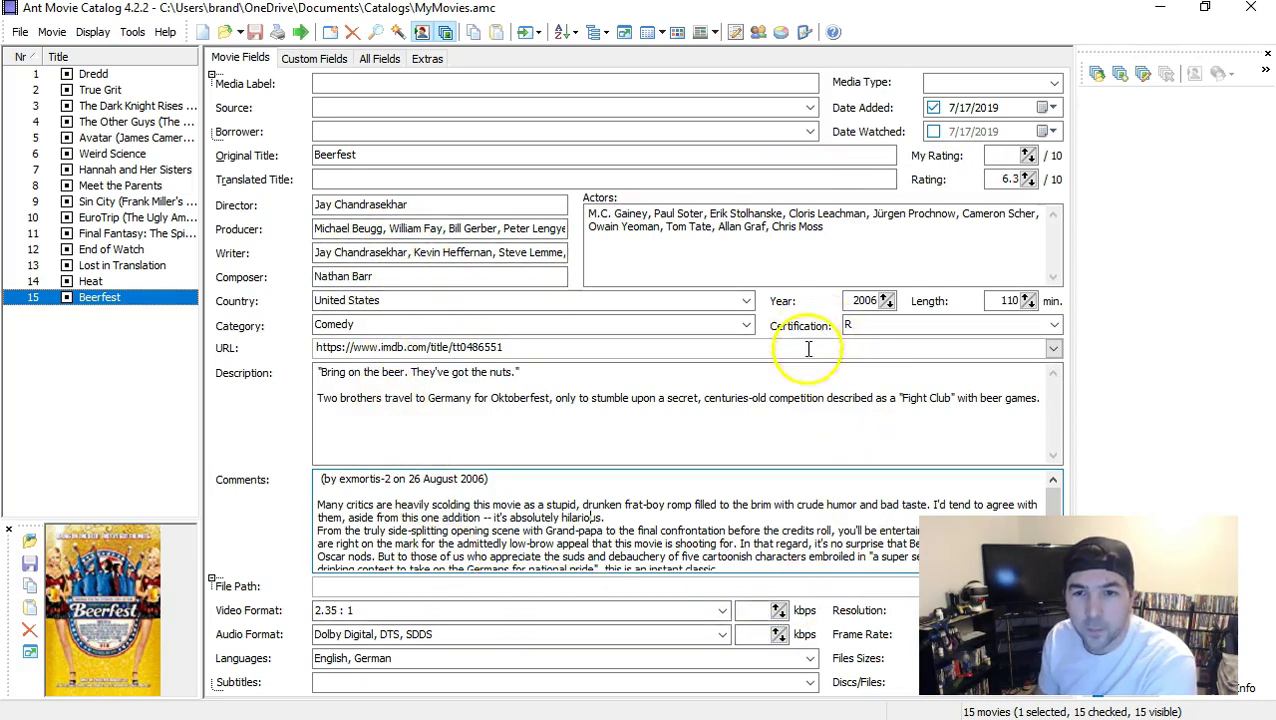
click(873, 326)
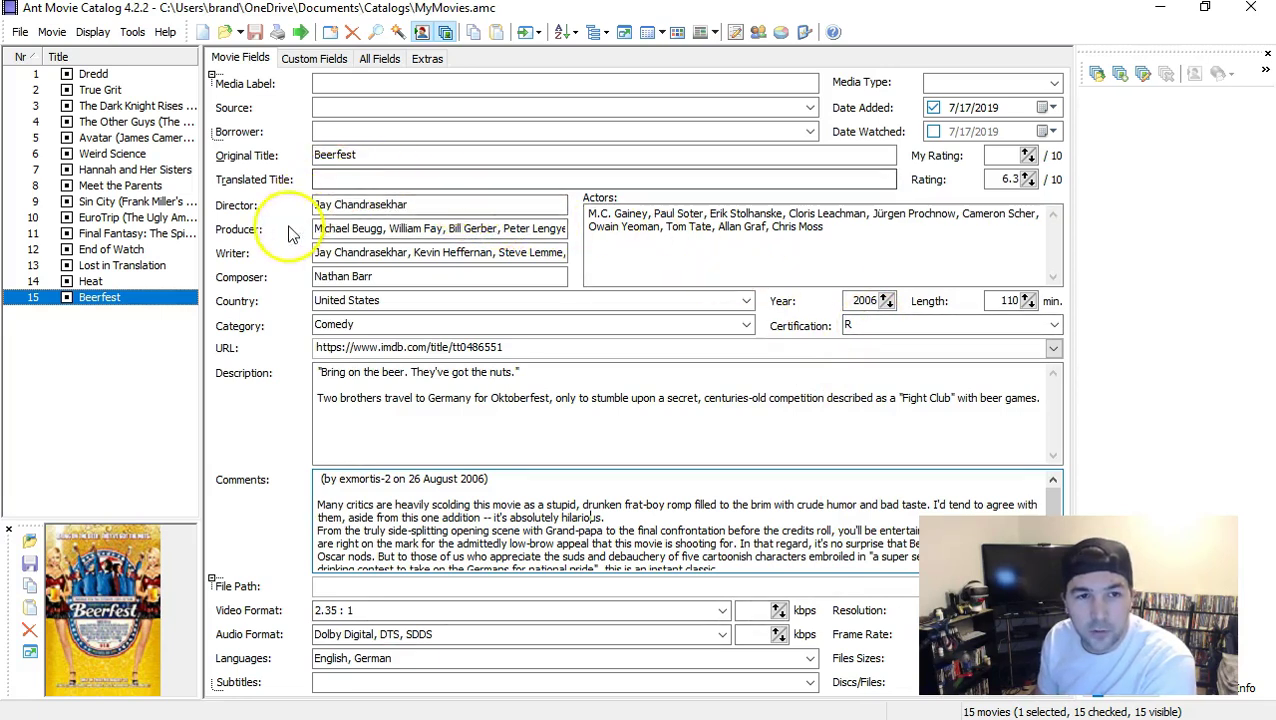
click(380, 325)
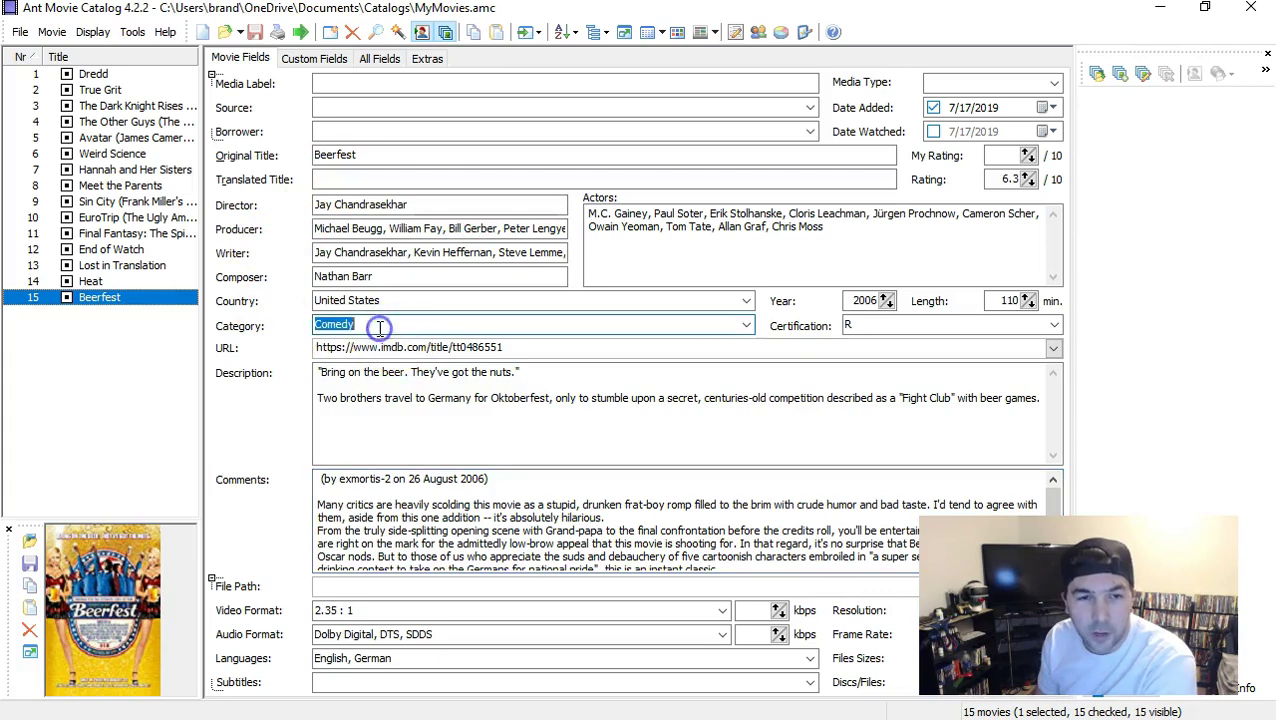
Browse the records of Heat, The Dark Knight Rises and Dredd, and return to Beerfest
click(115, 282)
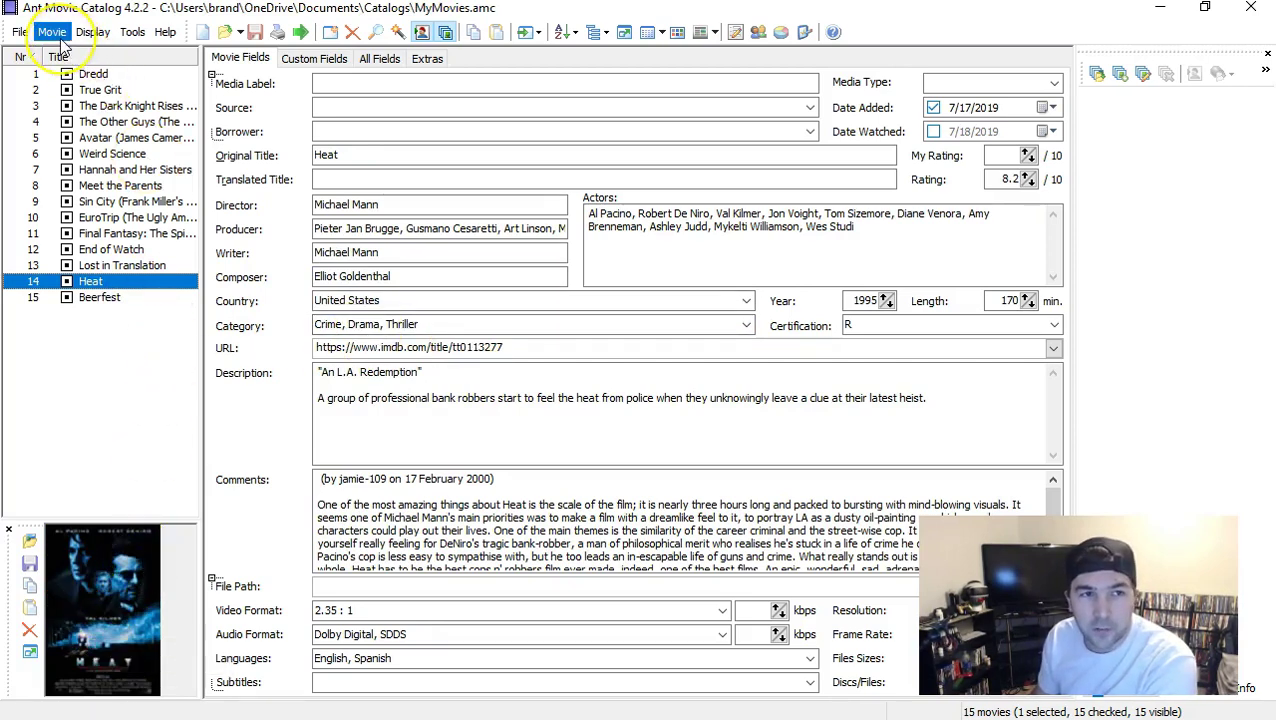
click(112, 106)
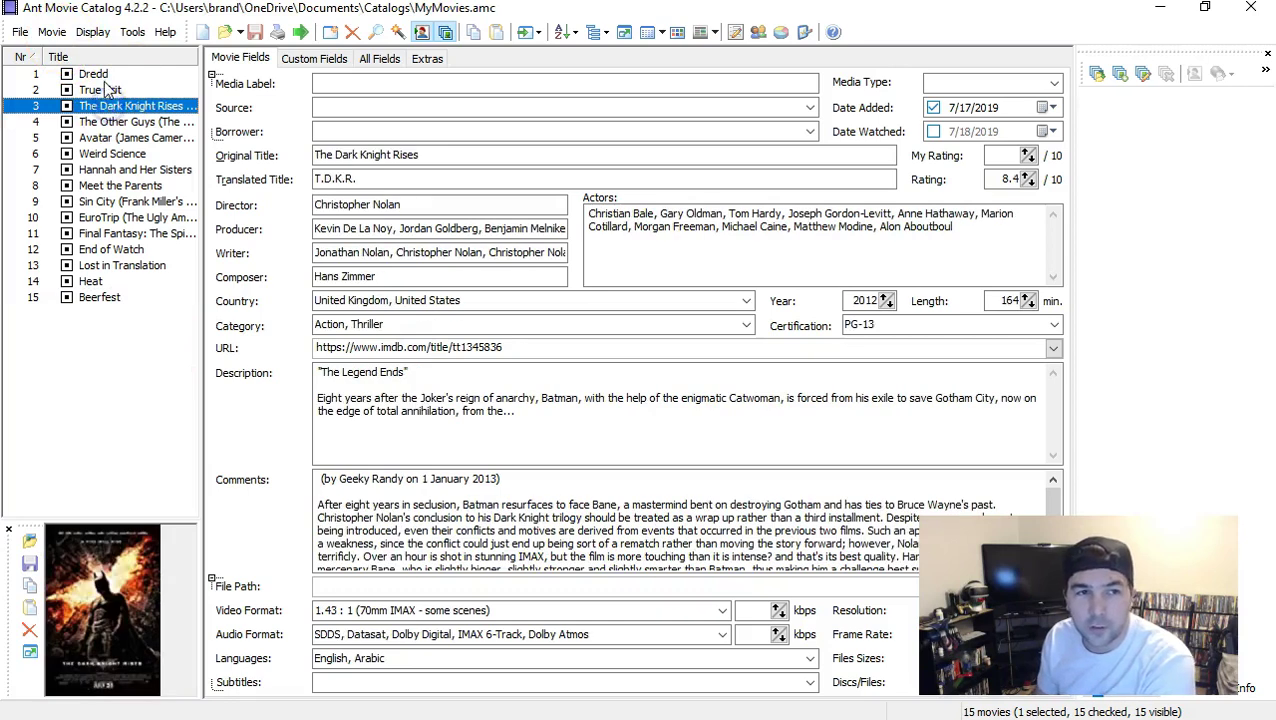
click(102, 77)
click(92, 281)
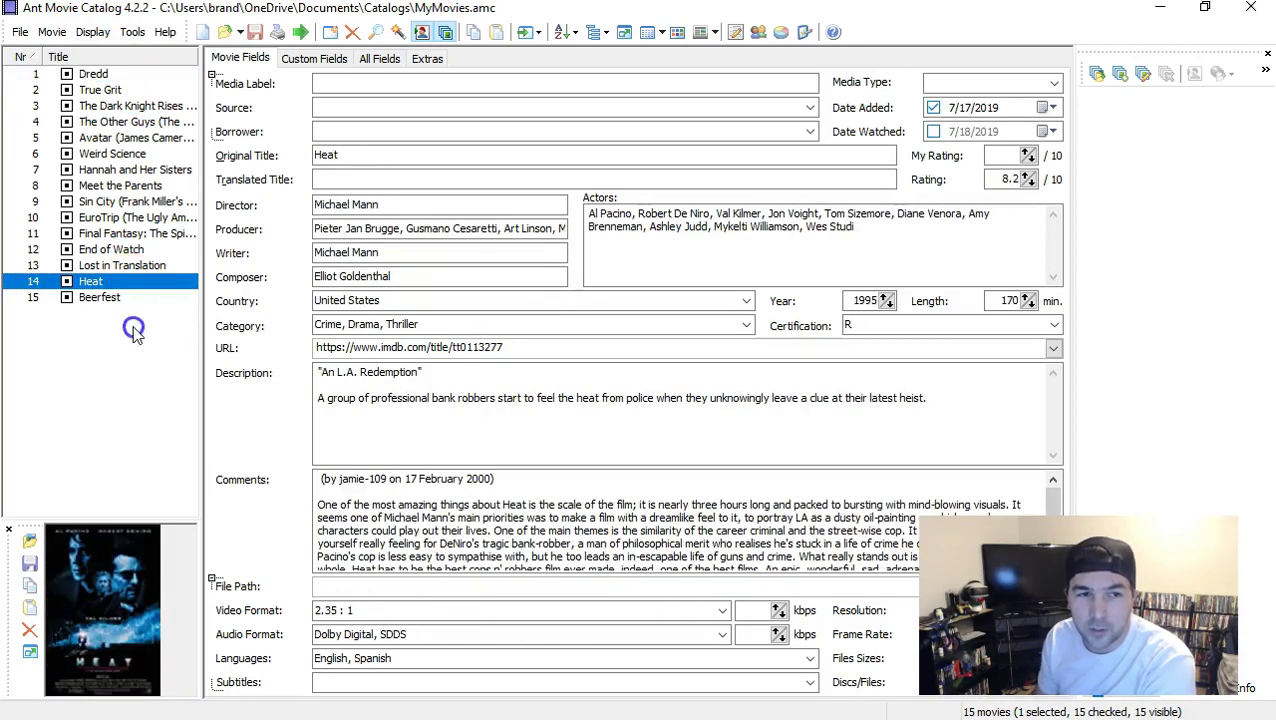
click(128, 299)
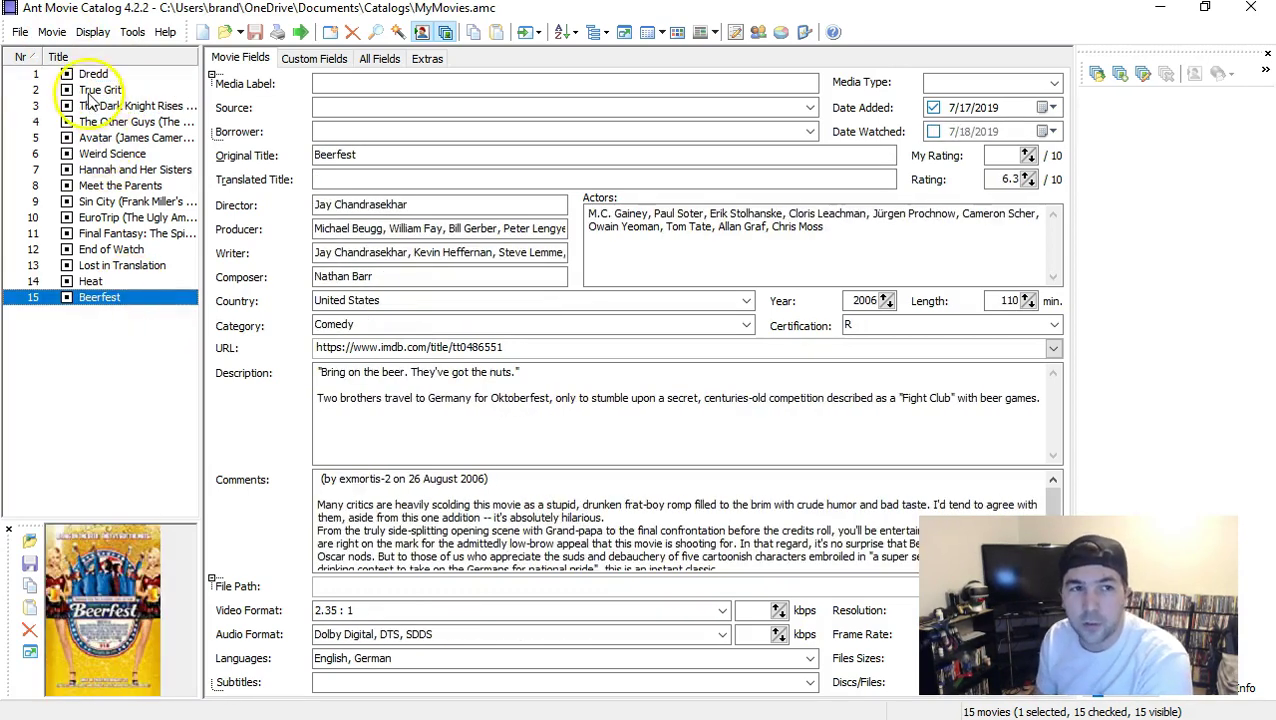
Add a new empty movie entry to the catalog
click(52, 32)
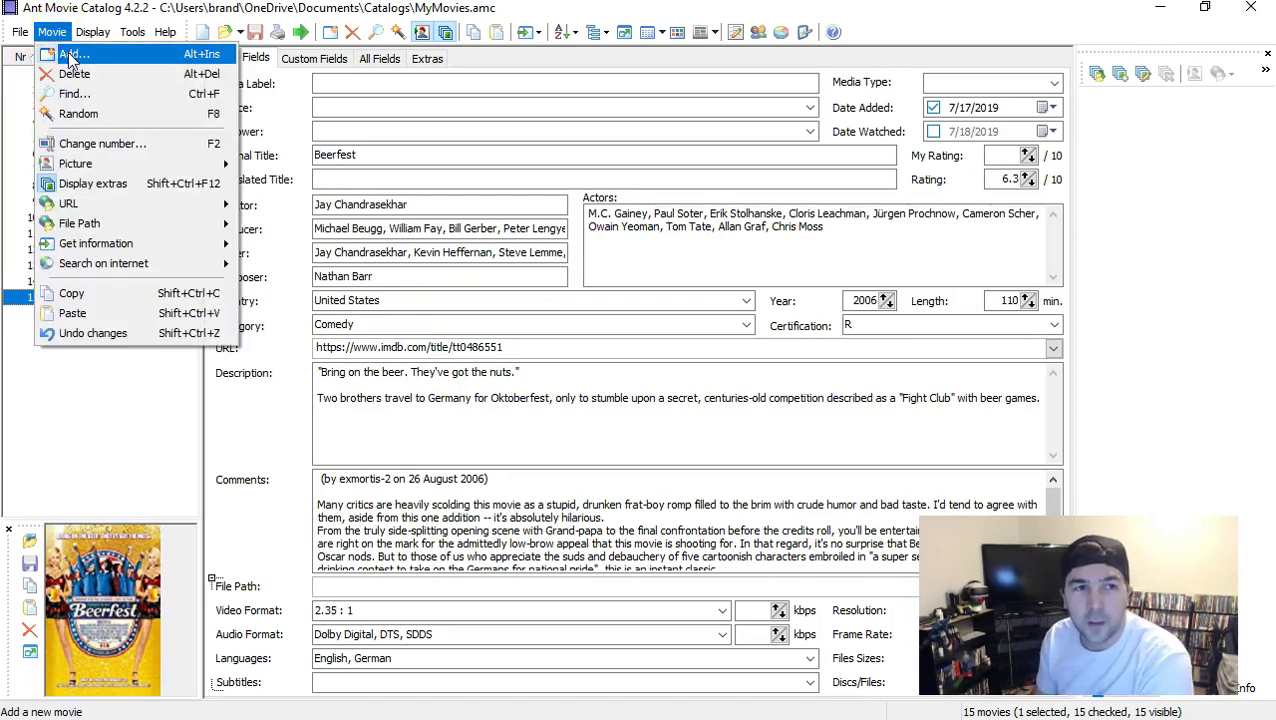
click(70, 55)
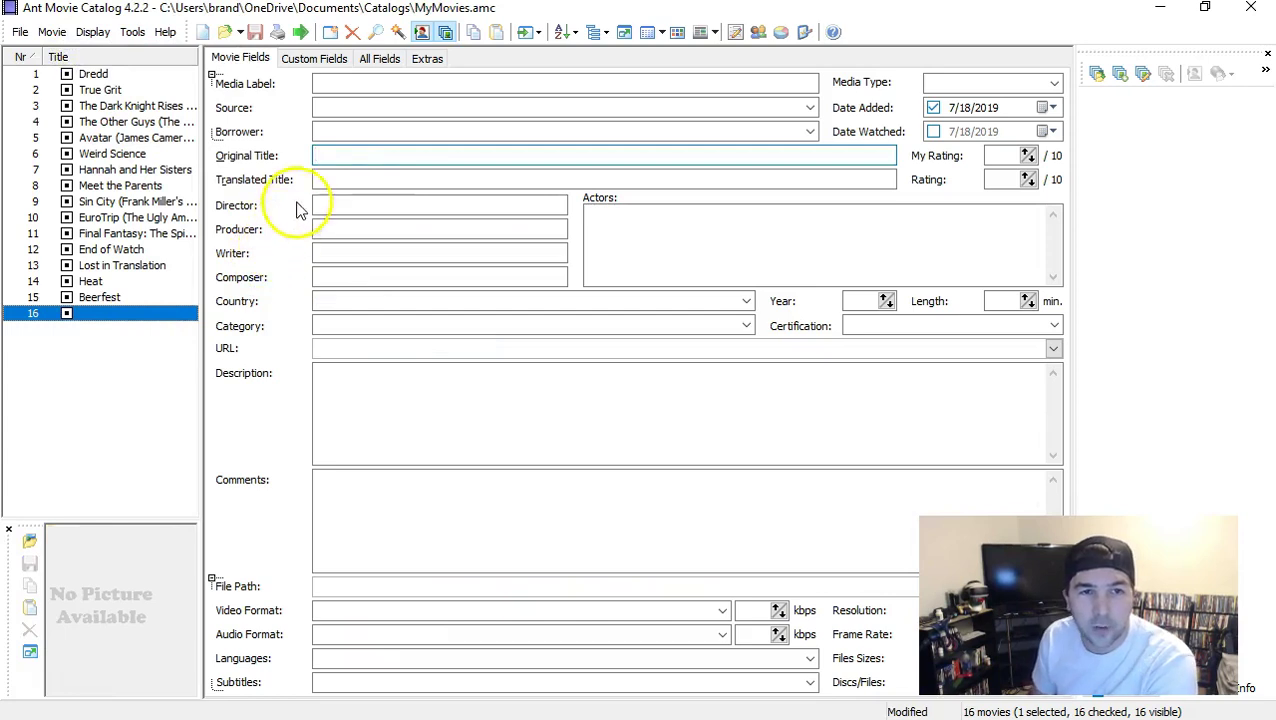
click(355, 159)
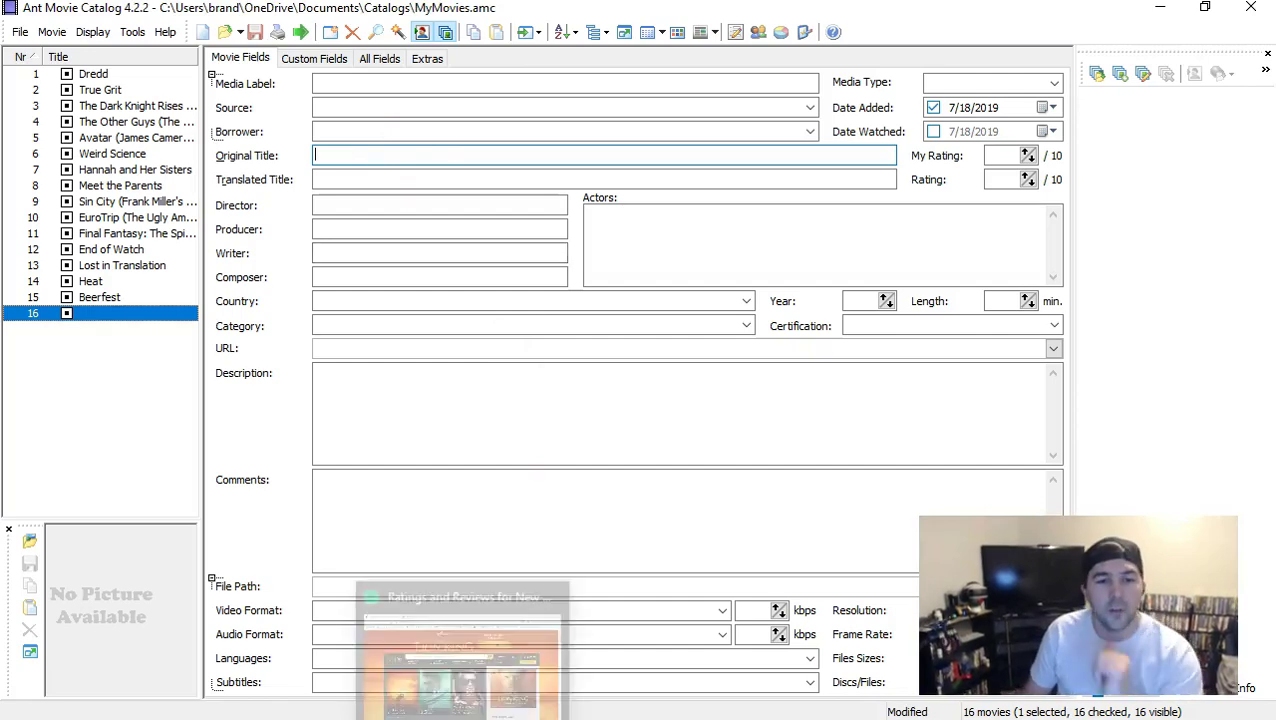
Switch to the browser, search IMDb for "fearless" and open the page of the 2006 film Fearless
click(460, 640)
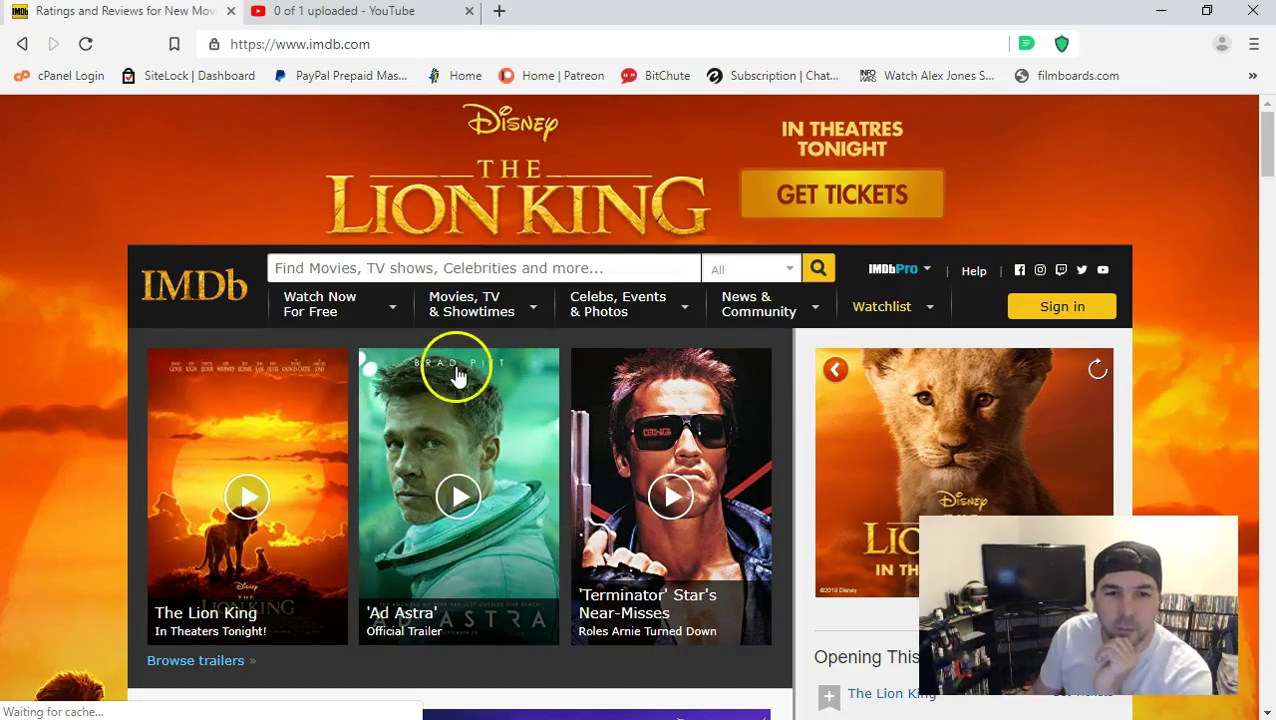
click(425, 268)
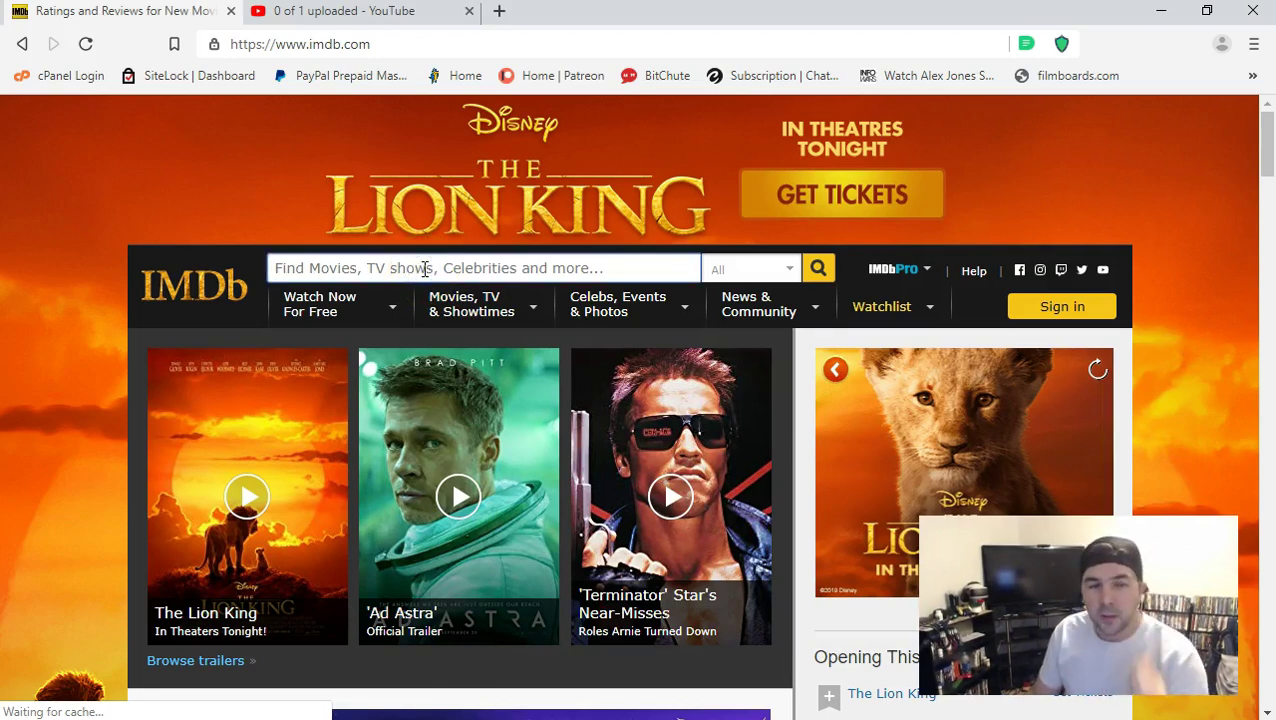
text(fearless)
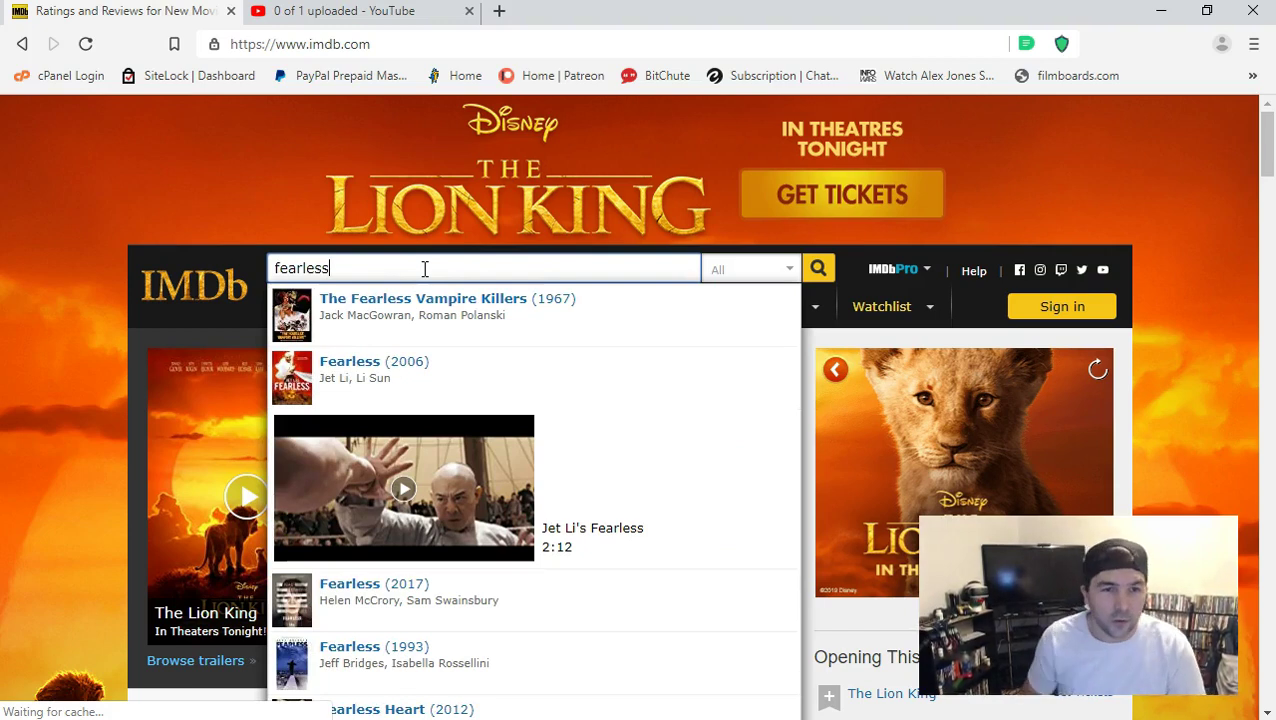
click(375, 368)
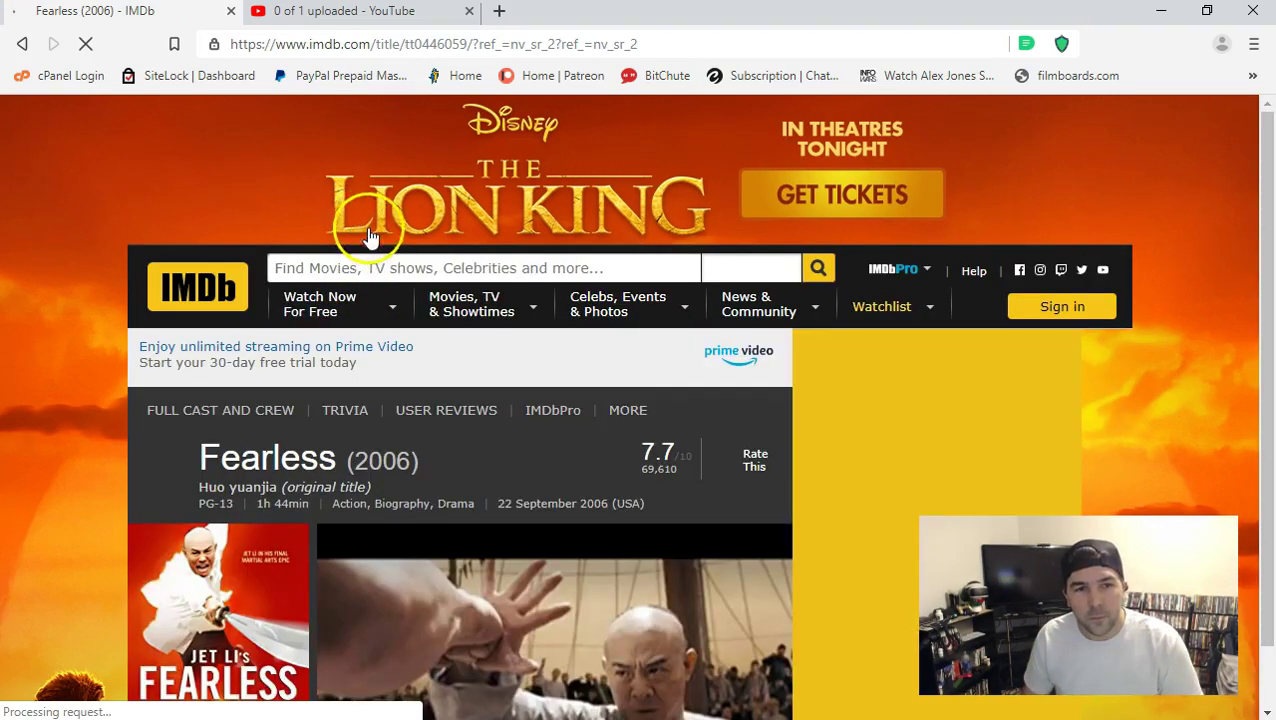
Copy the web address of the Fearless (2006) IMDb page
mouse_move(480, 320)
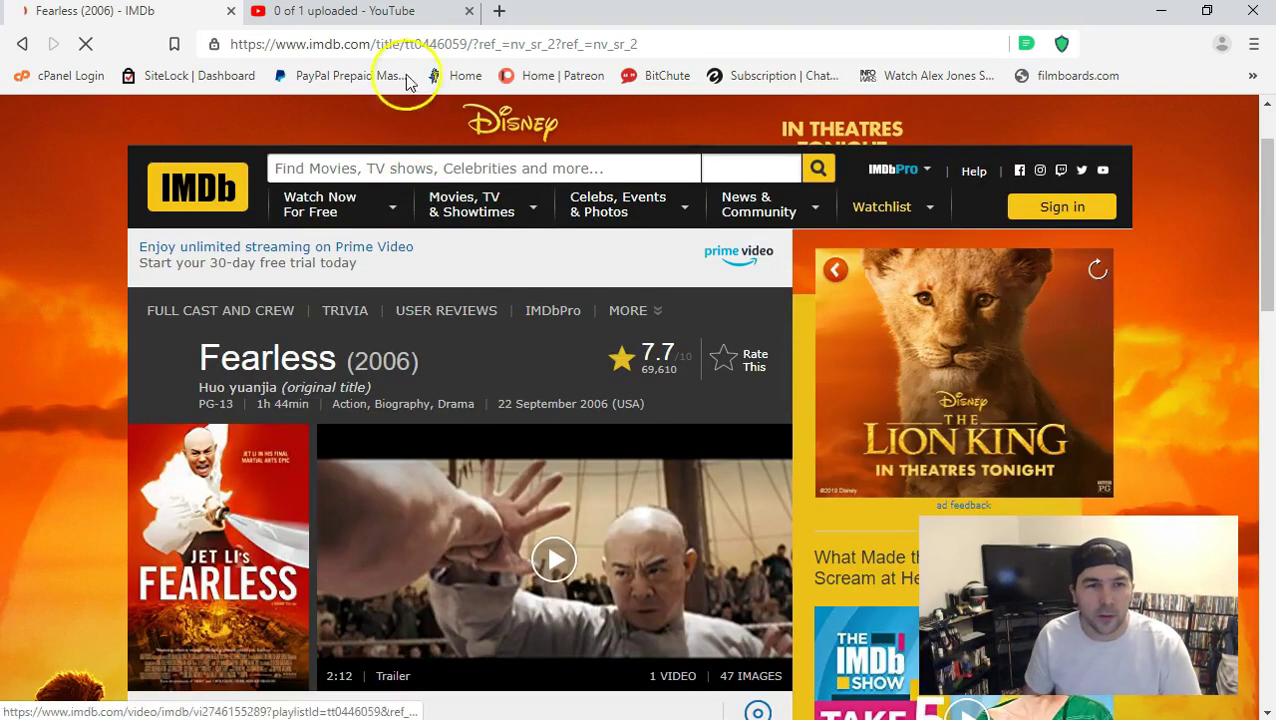
click(407, 45)
right_click(407, 50)
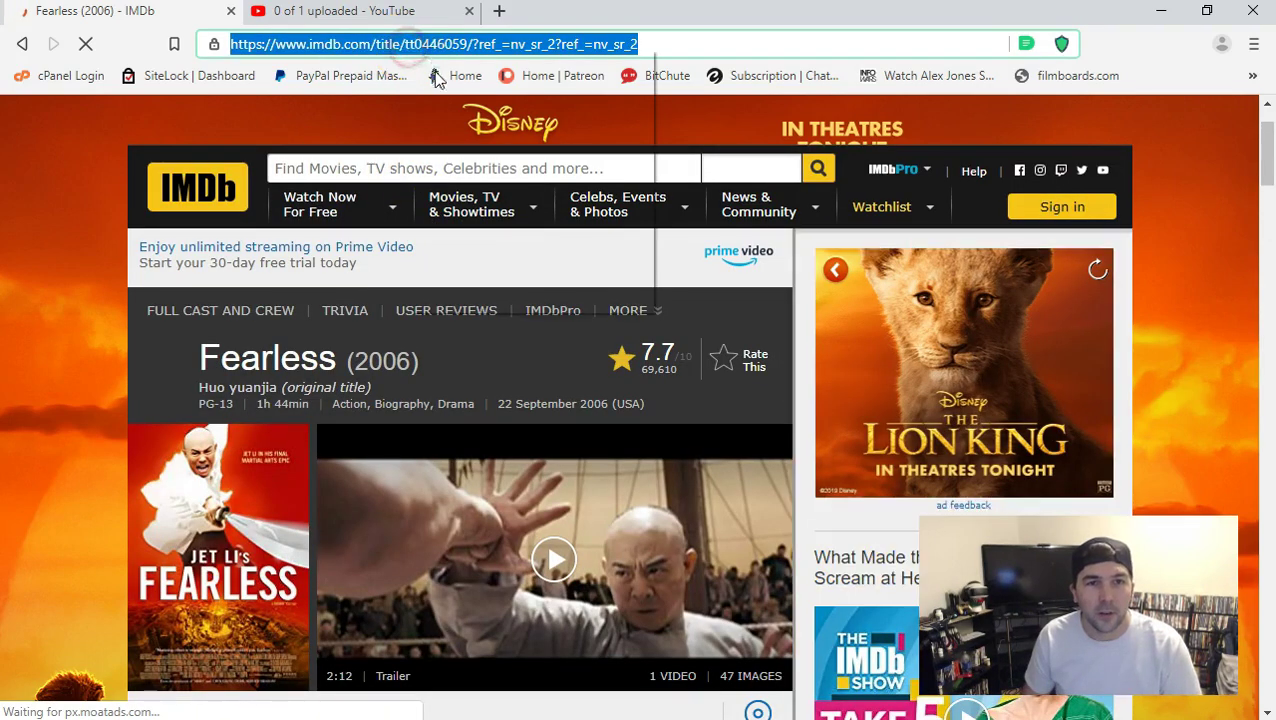
click(461, 160)
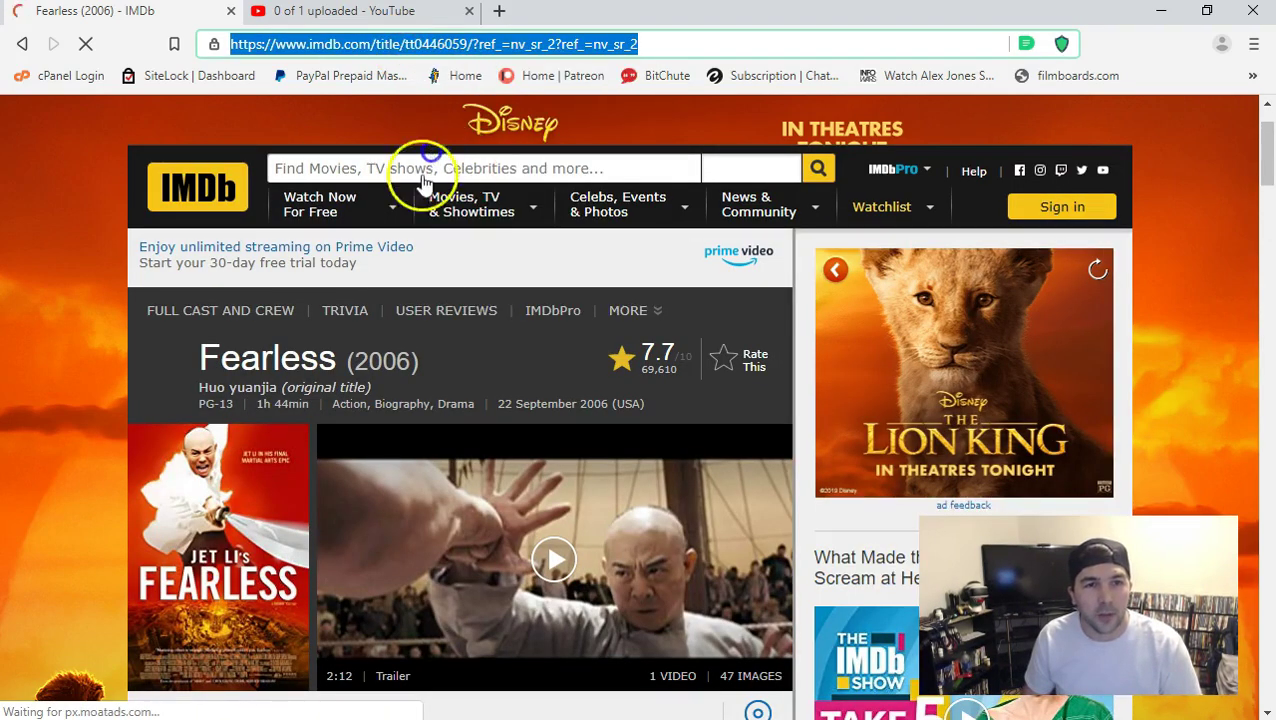
Switch back to Ant Movie Catalog and enter "Fearless" as the new entry's original title
key(alt+Tab)
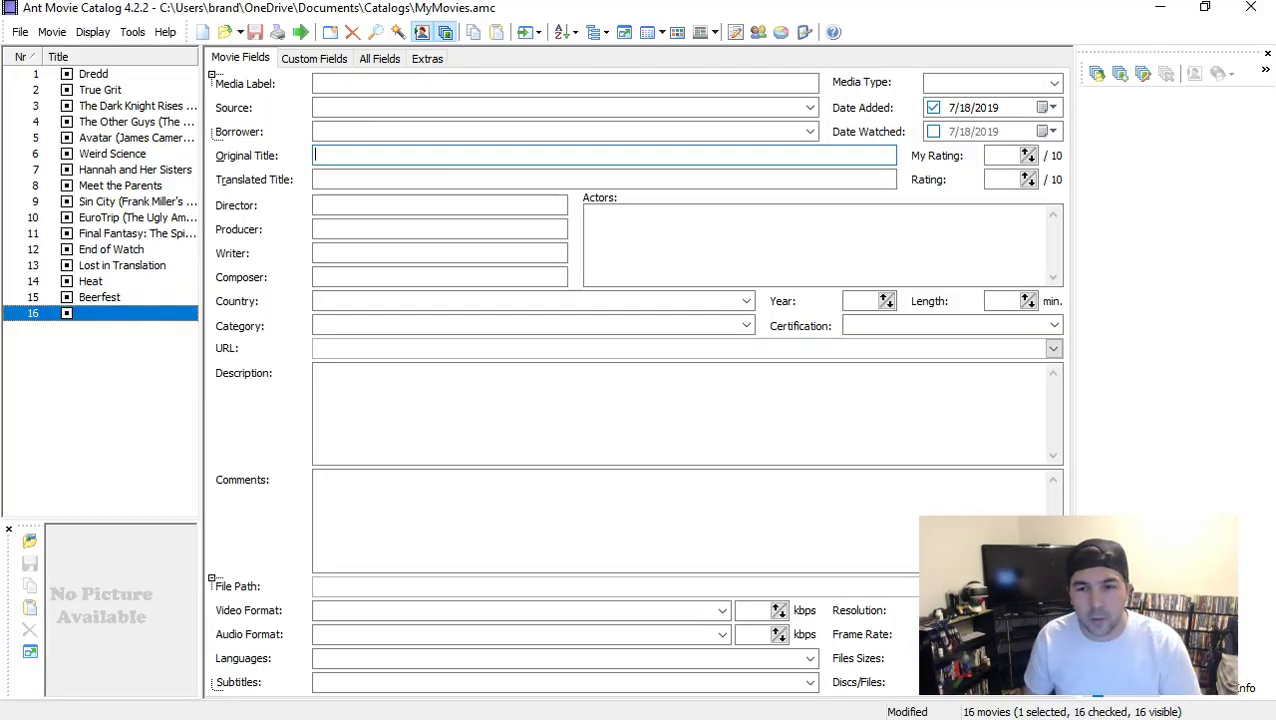
click(360, 153)
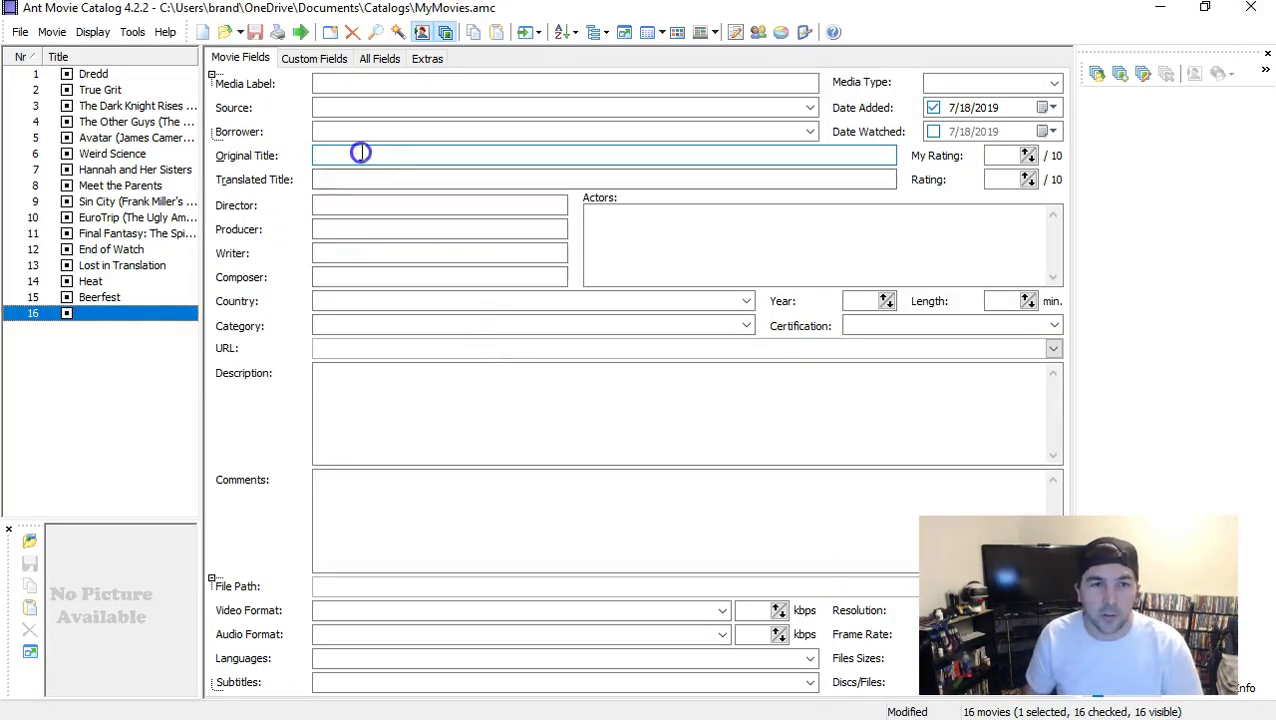
text(Fearless)
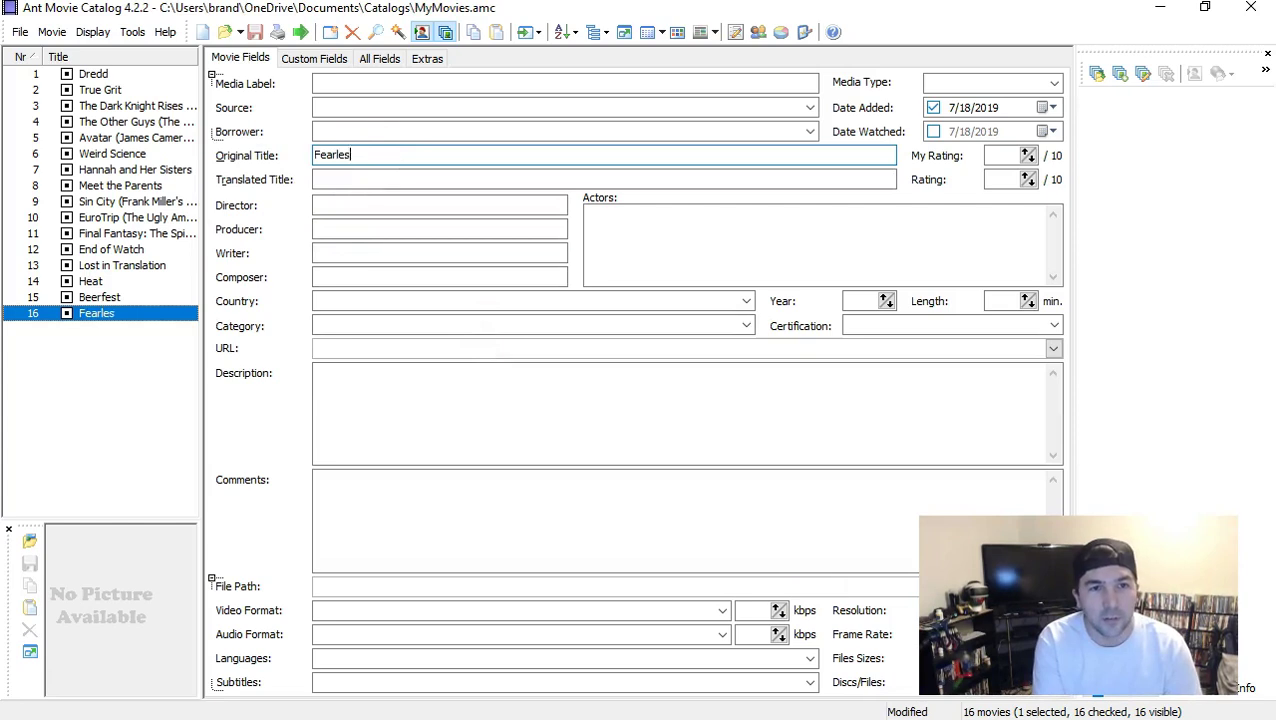
Run the IMDB script on the Fearless entry to get its information from the internet
right_click(105, 314)
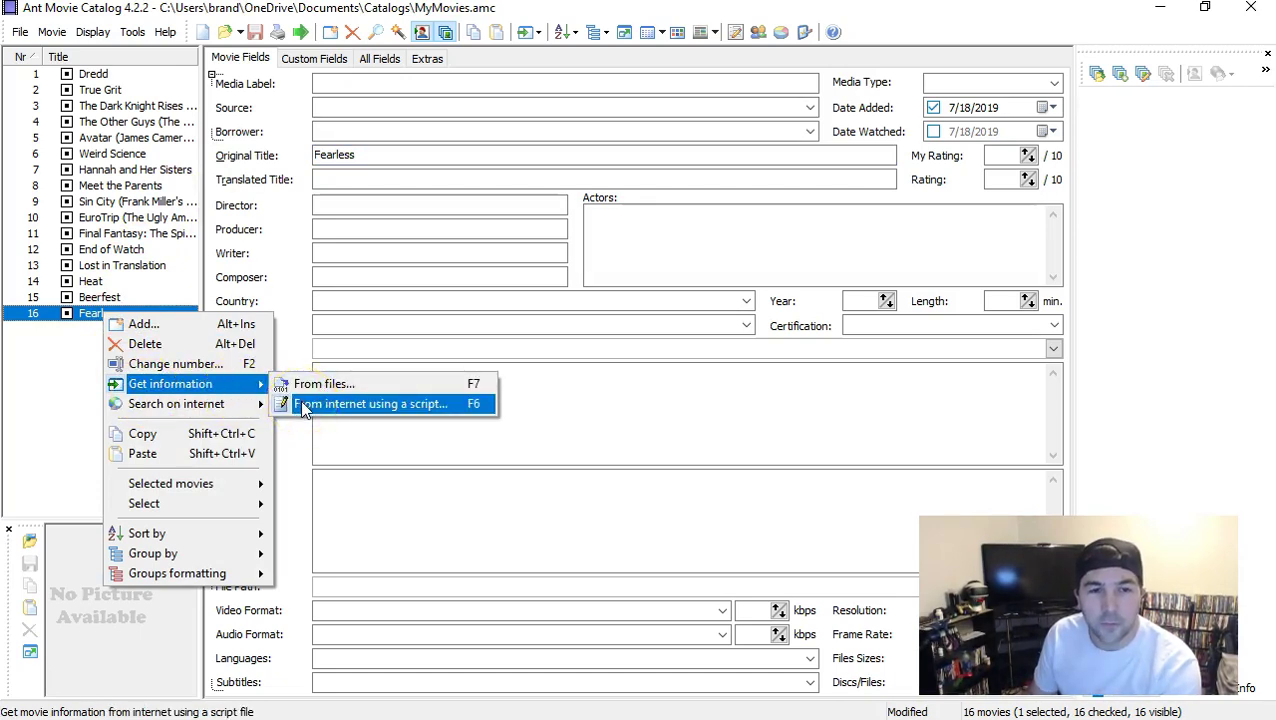
click(306, 403)
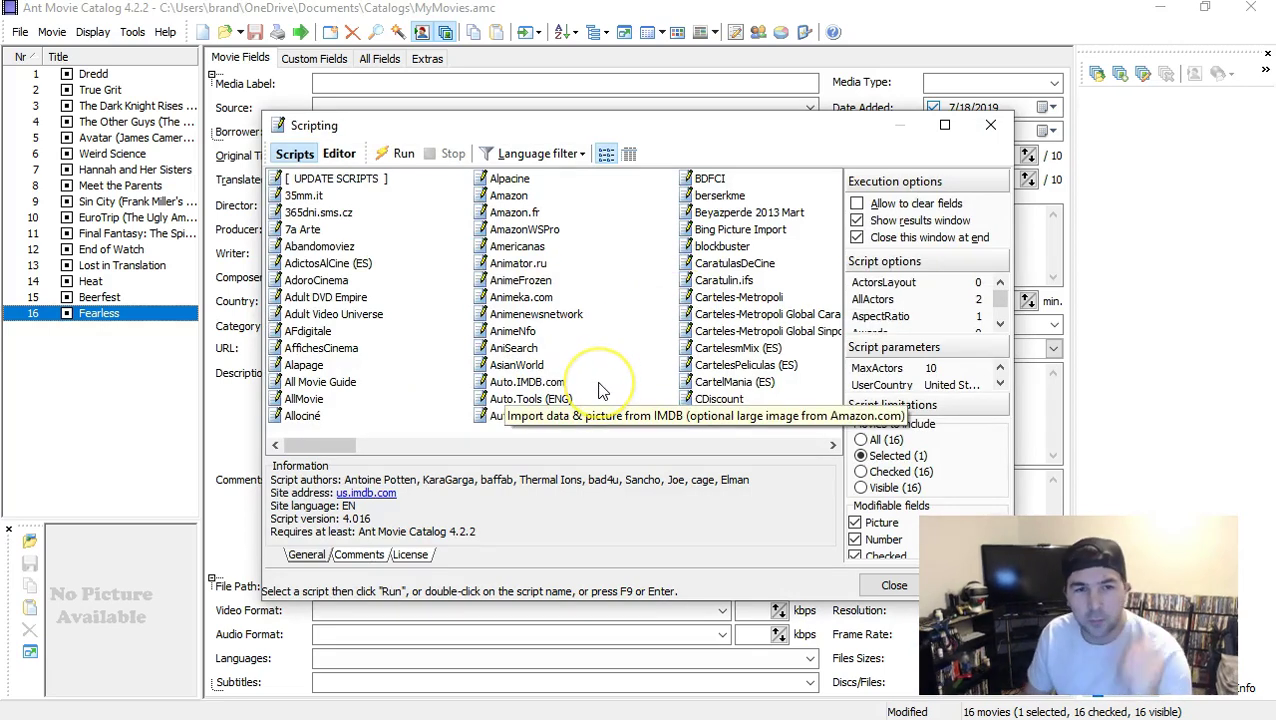
click(601, 390)
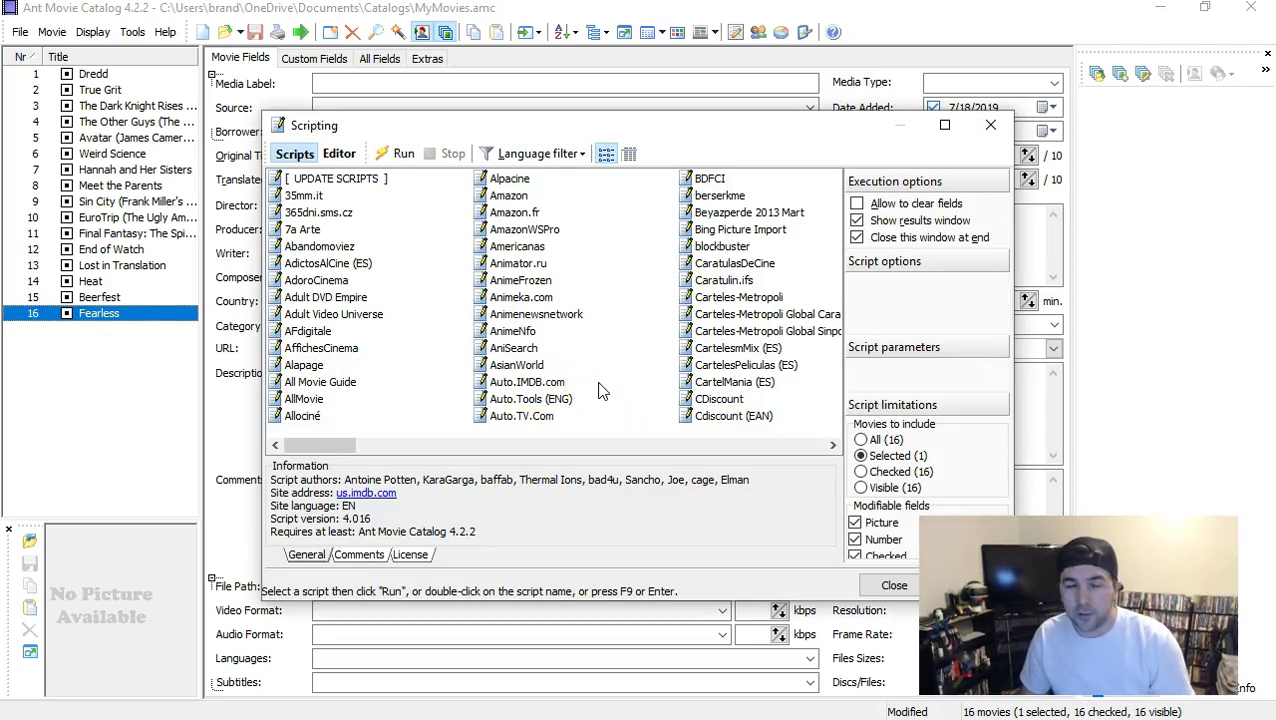
scroll(601, 390, down, 3)
click(588, 398)
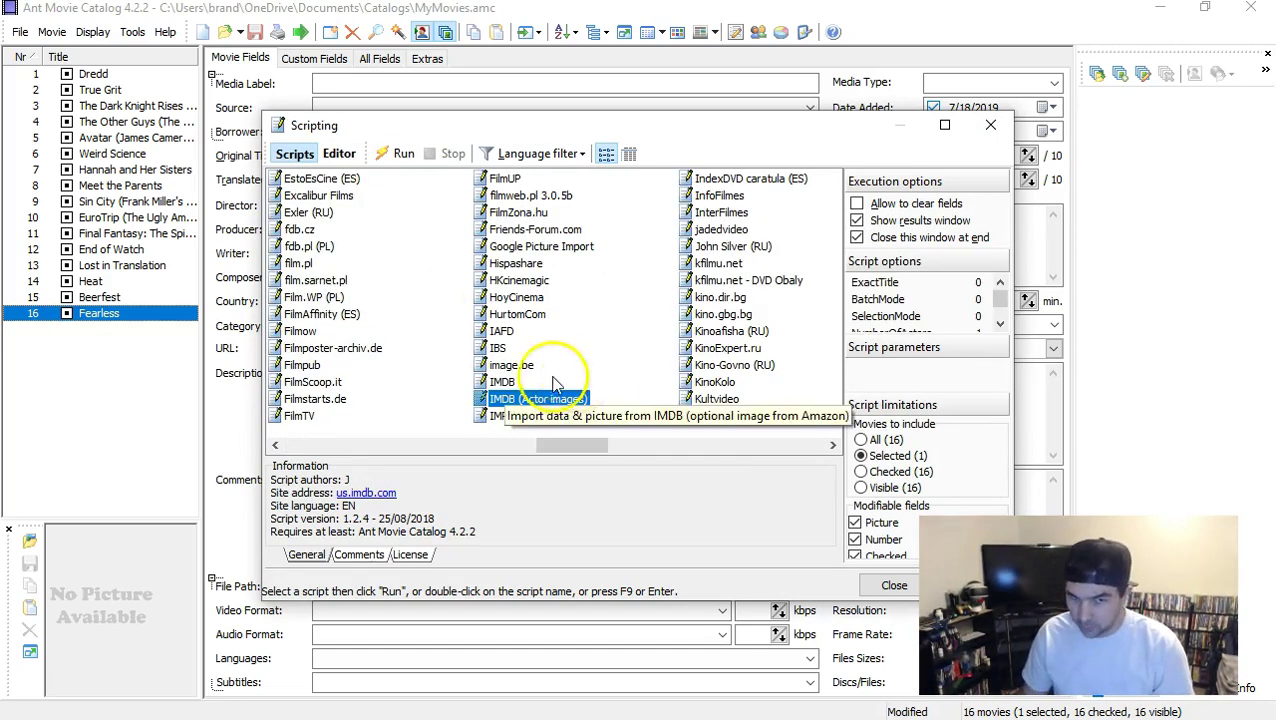
click(500, 385)
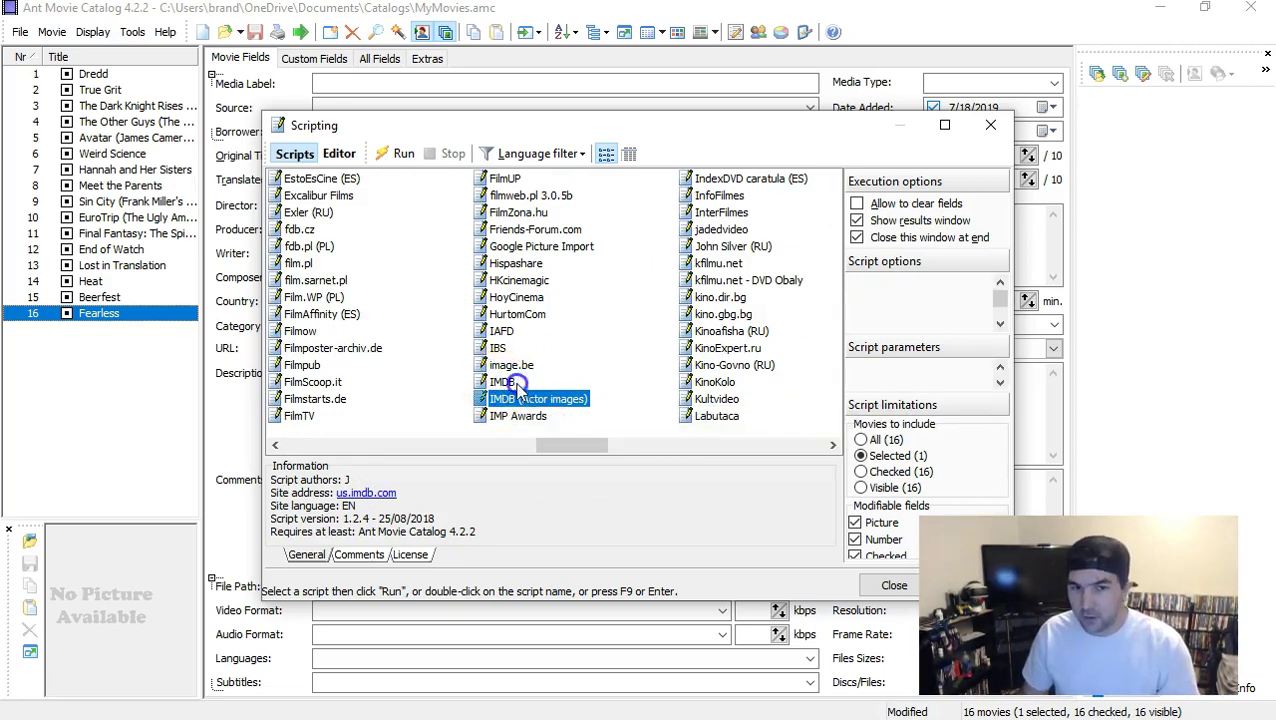
double_click(503, 384)
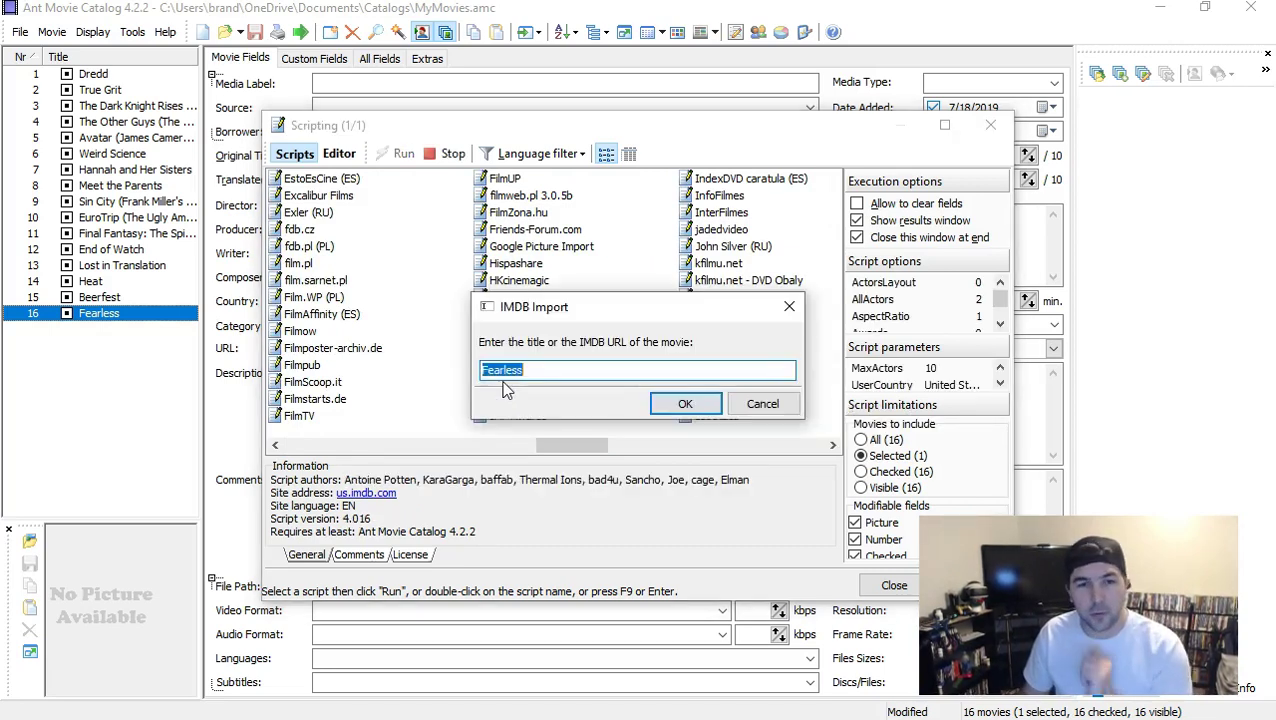
Replace the suggested title in the IMDB import prompt with the copied IMDb URL and start the import
right_click(610, 372)
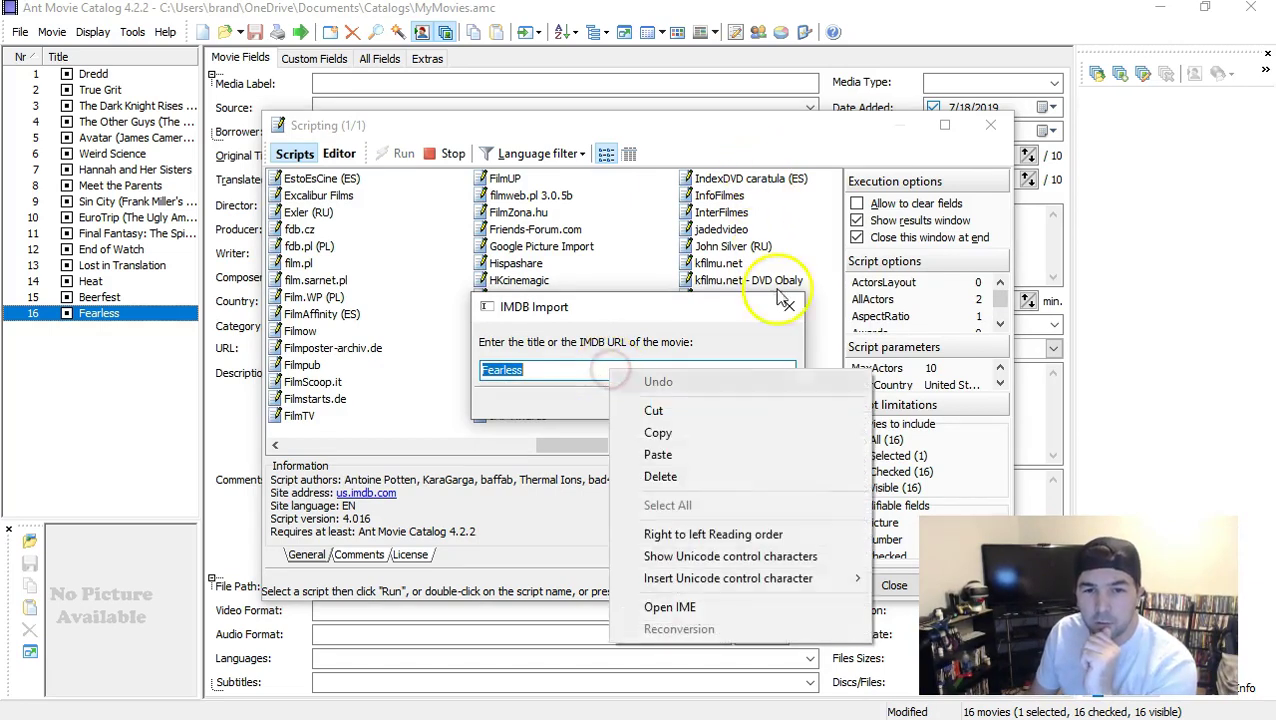
click(684, 456)
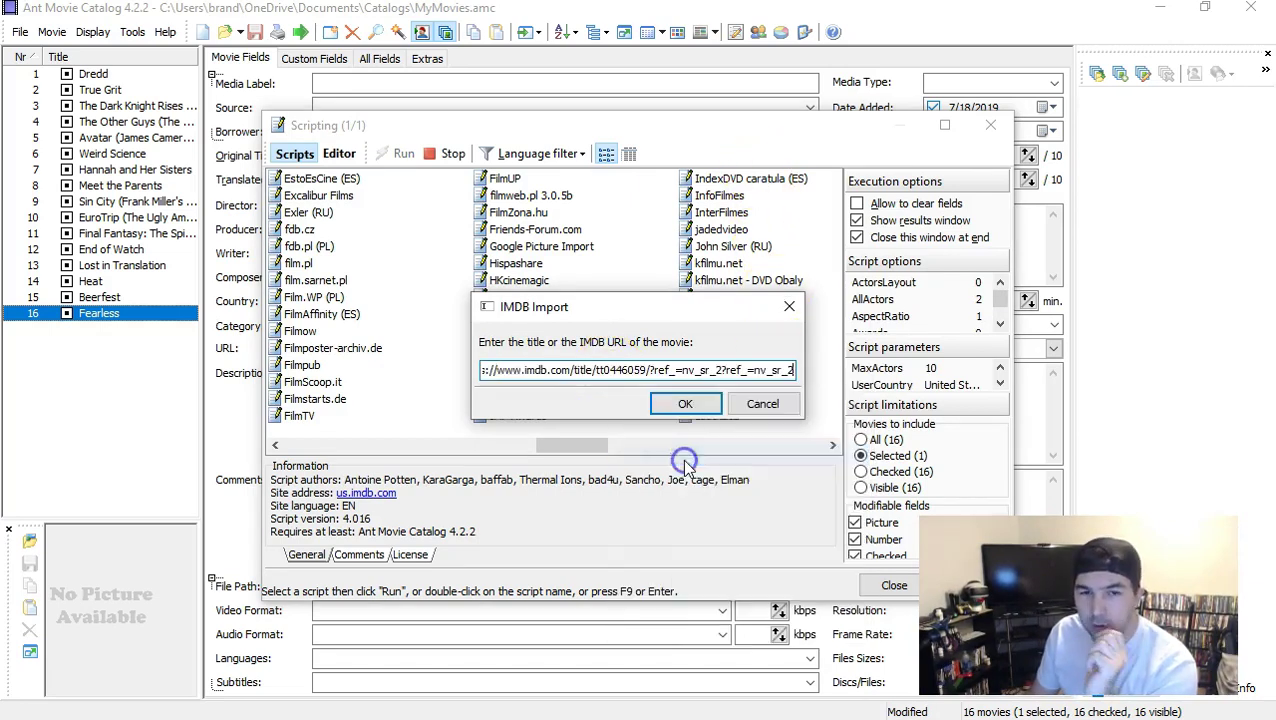
click(685, 403)
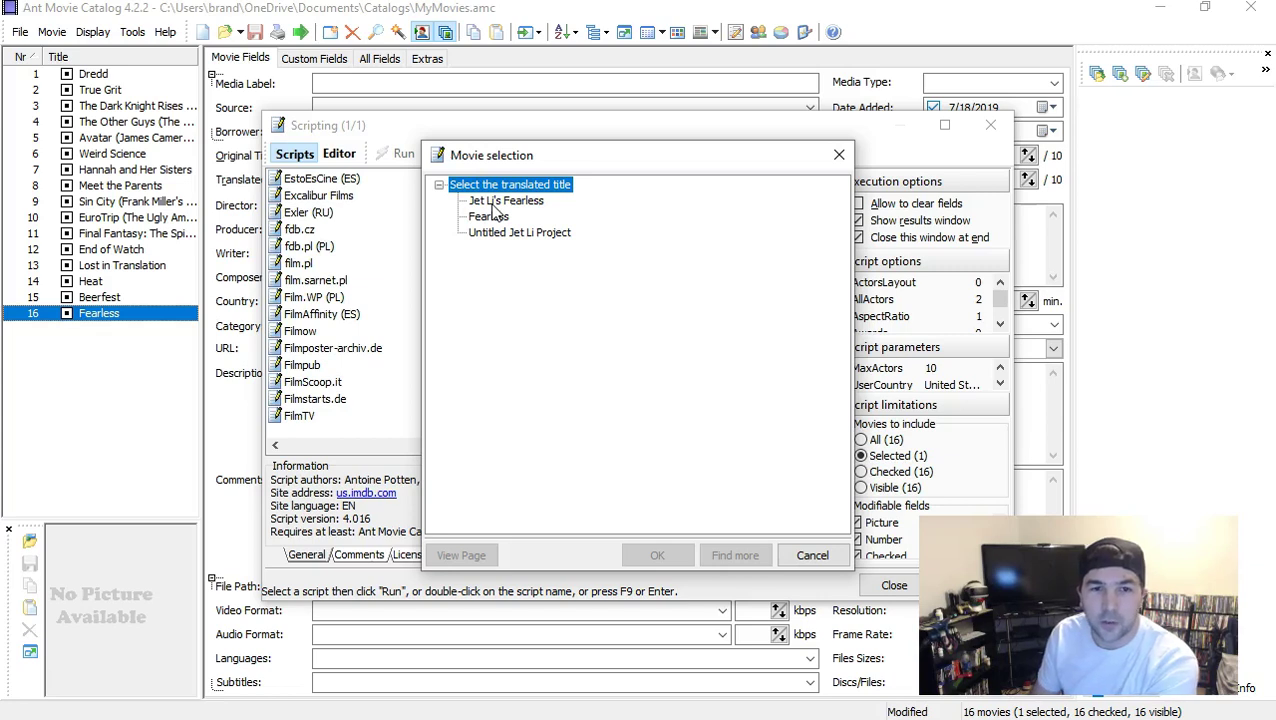
Choose "Jet Li's Fearless" as the translated title and review the new field values the script returns
click(495, 202)
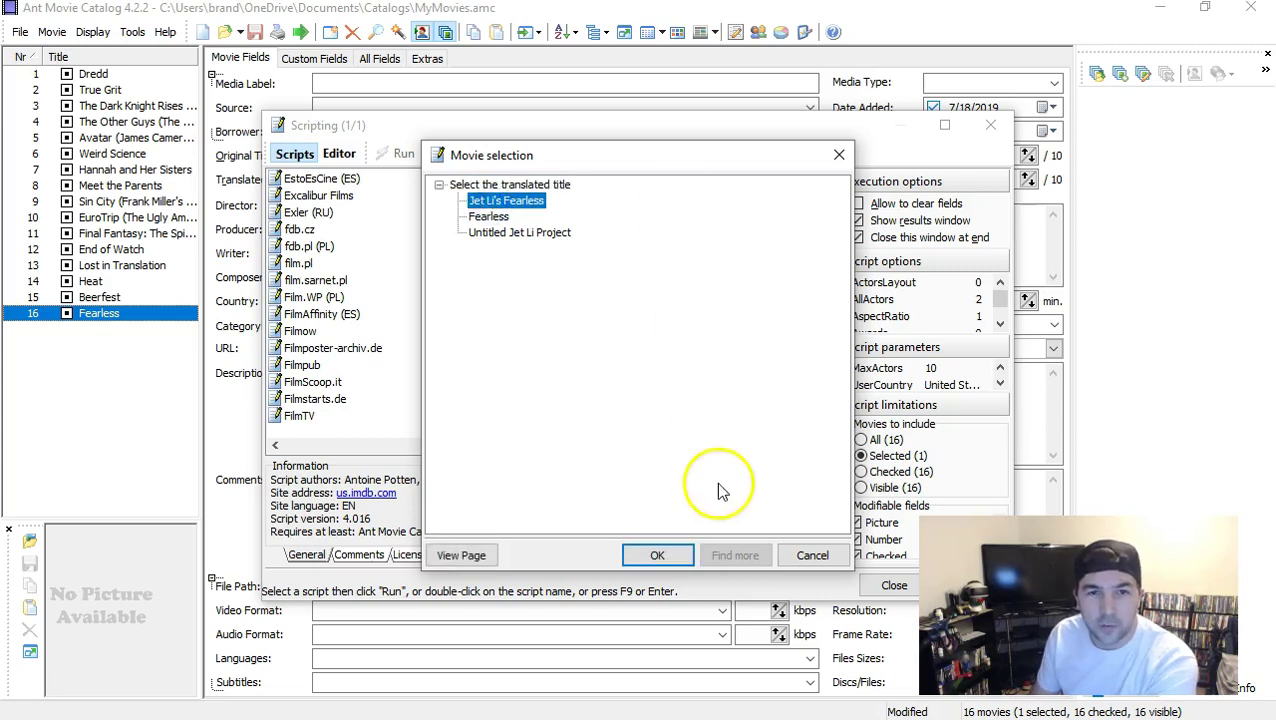
click(682, 563)
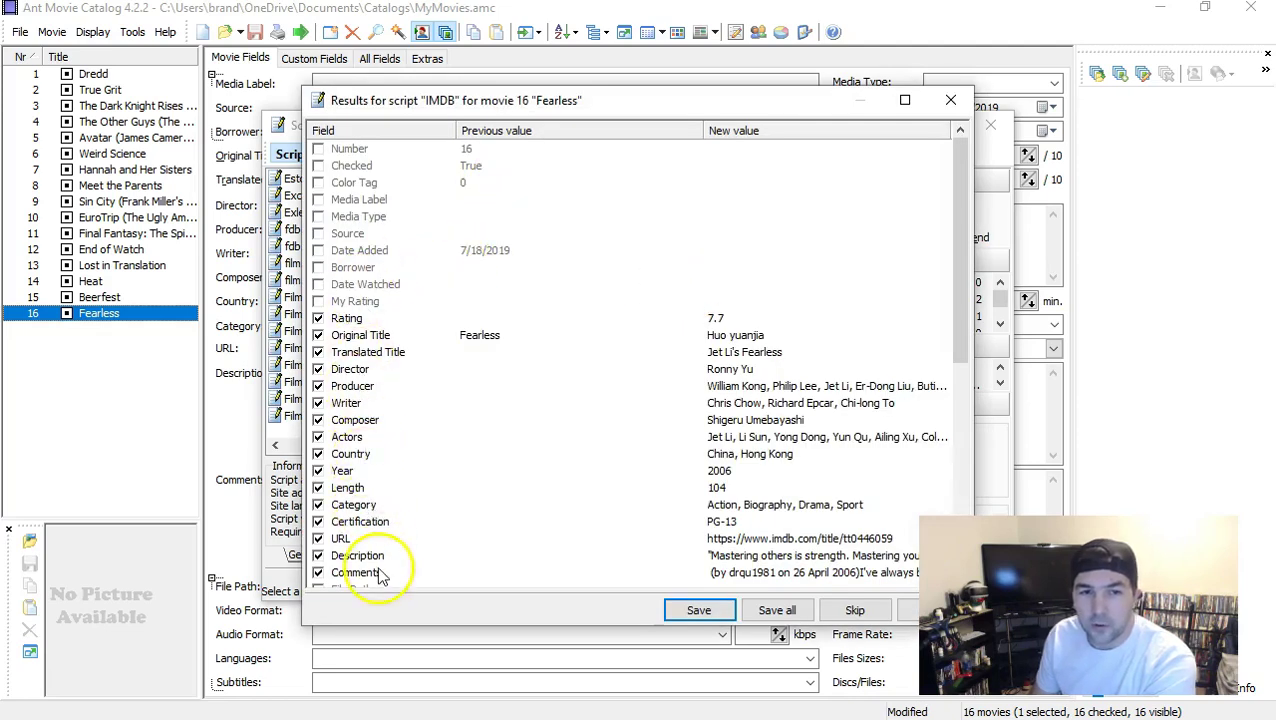
scroll(435, 425, down, 3)
scroll(445, 432, up, 3)
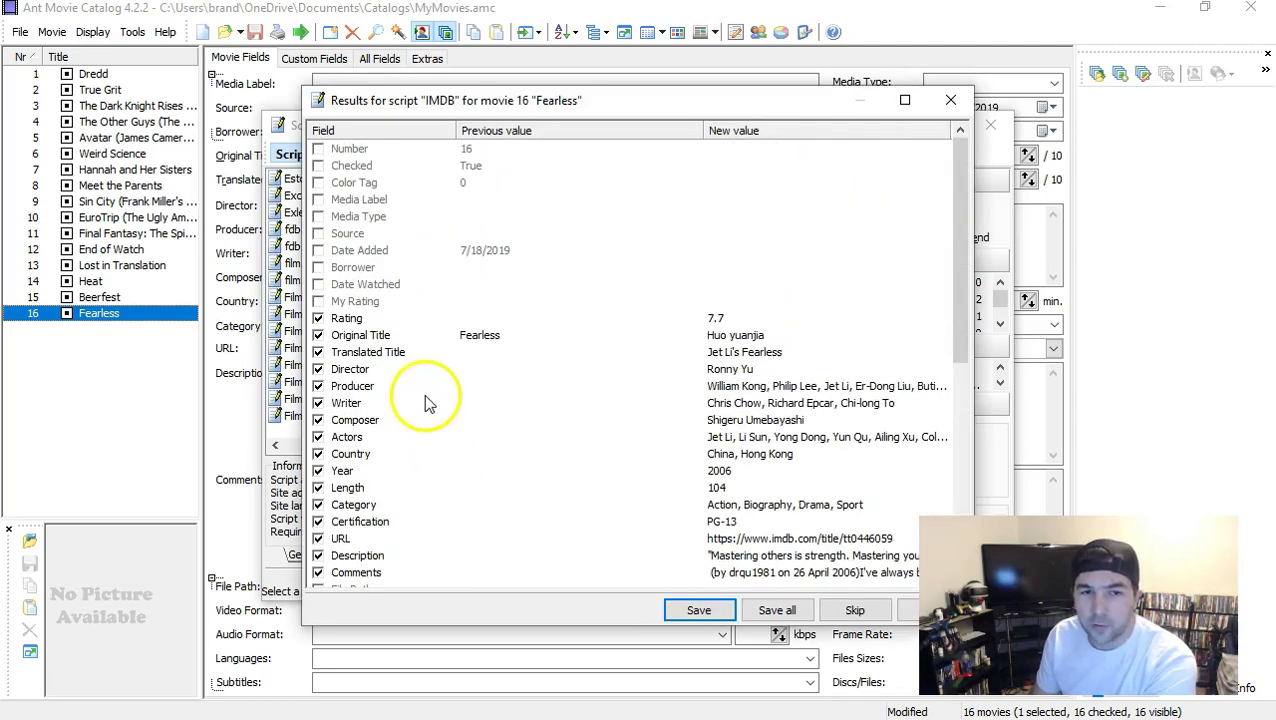
Save all the imported IMDB values for Fearless and agree to remember which fields to keep for the script
click(765, 610)
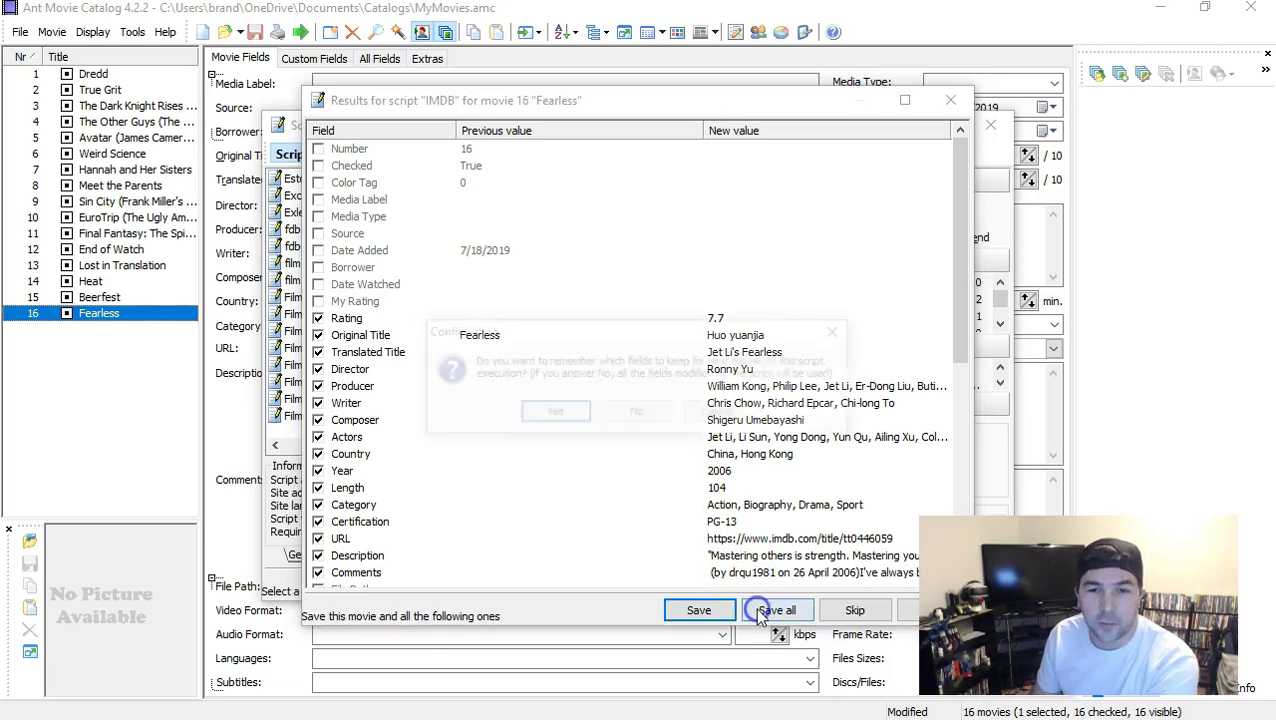
click(552, 414)
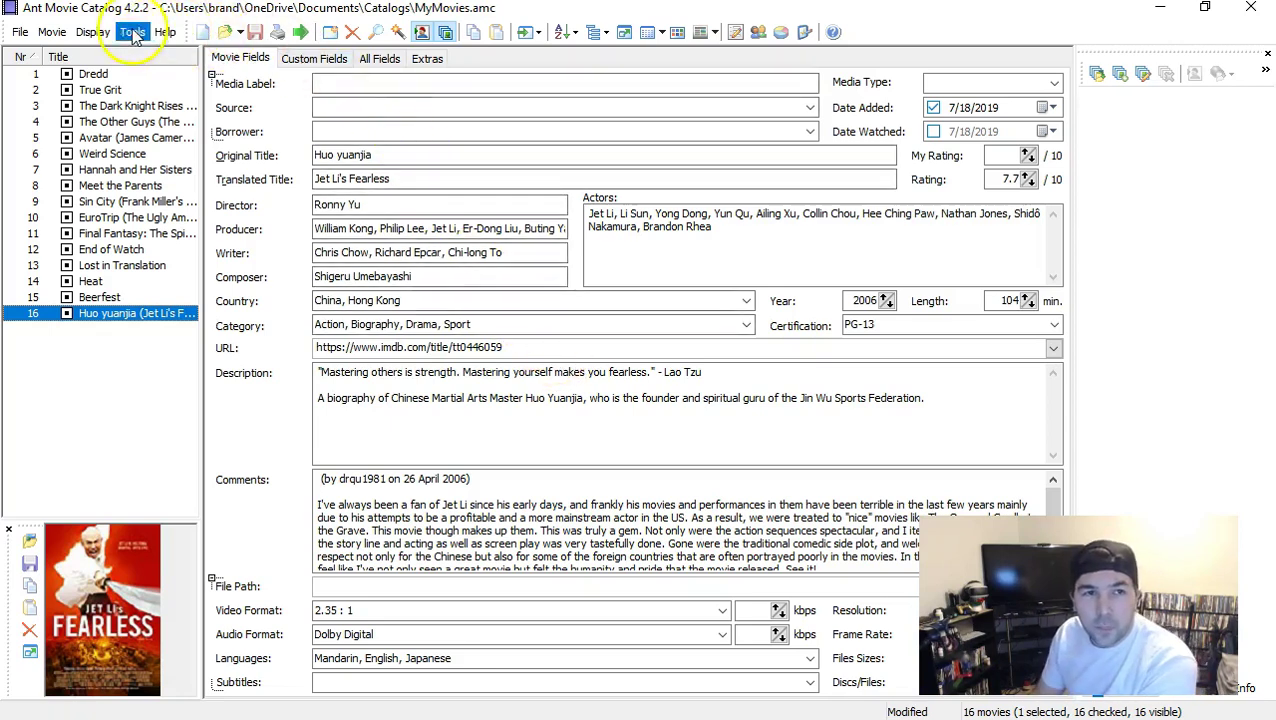
Open the print preview for the movie catalog and maximize its window
click(50, 32)
mouse_move(20, 34)
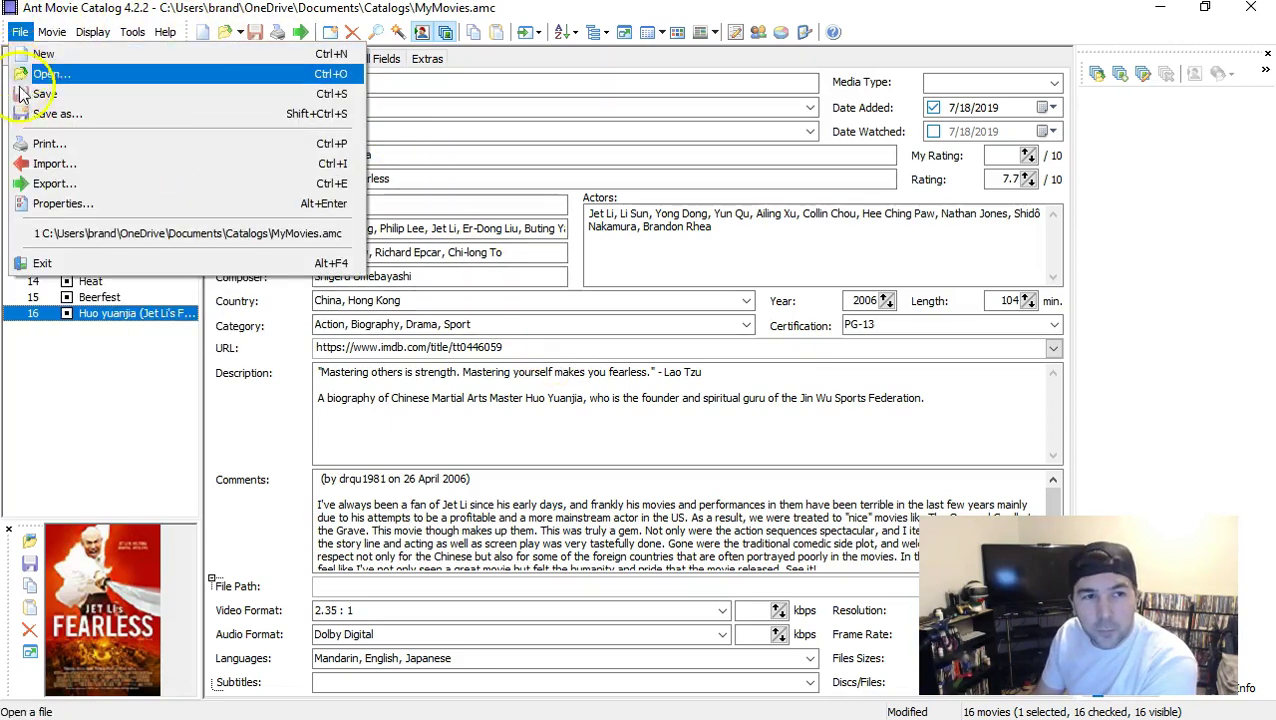
click(40, 147)
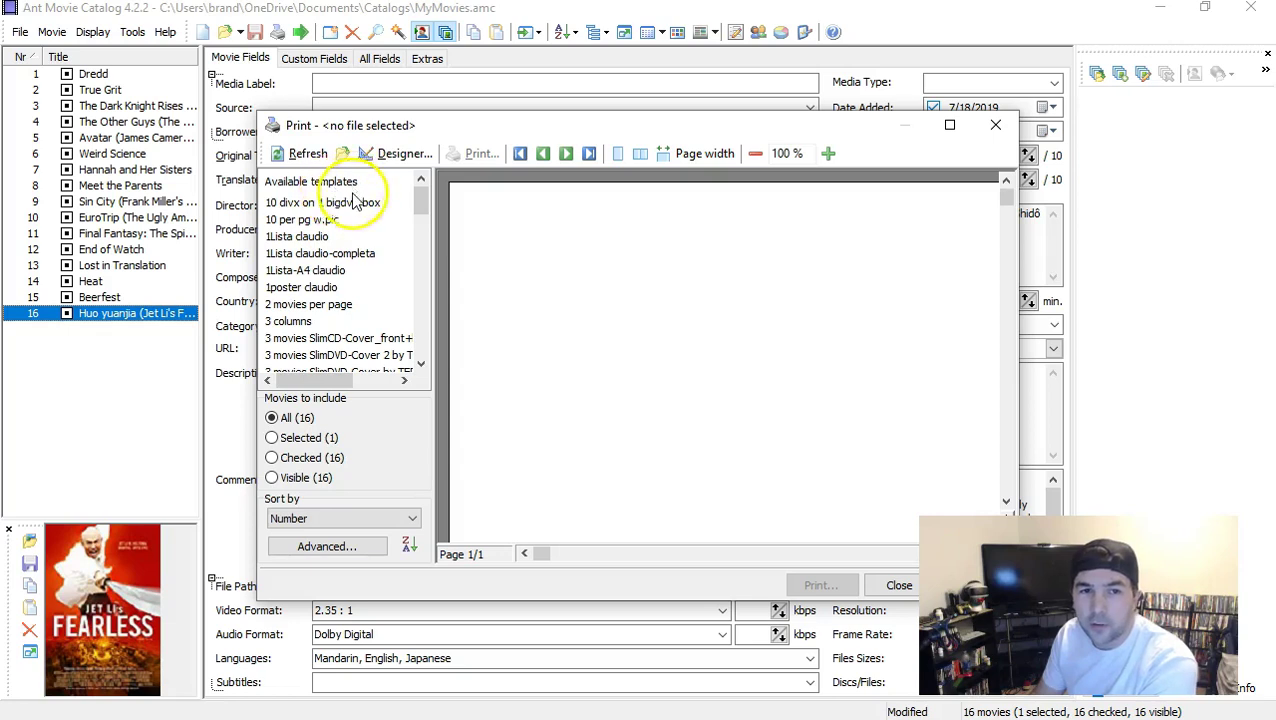
click(949, 125)
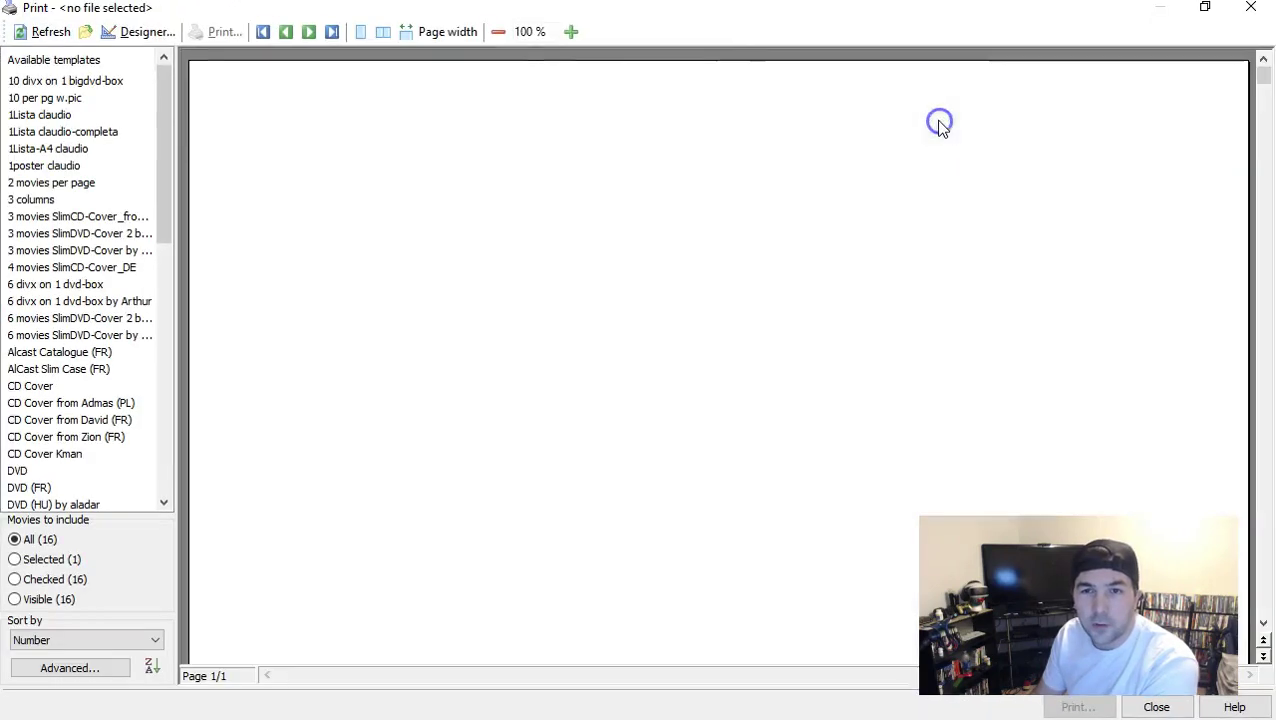
Preview the catalog with the "2 movies per page" and "3 columns" print templates
click(57, 182)
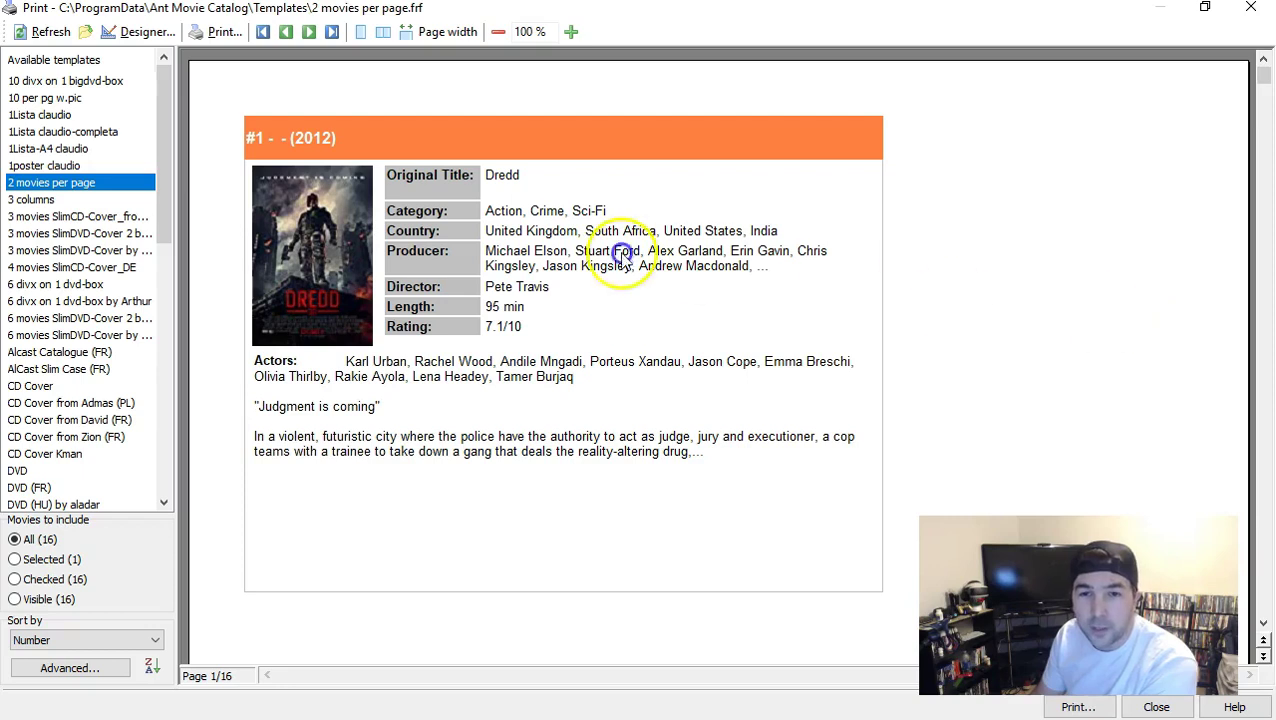
click(108, 200)
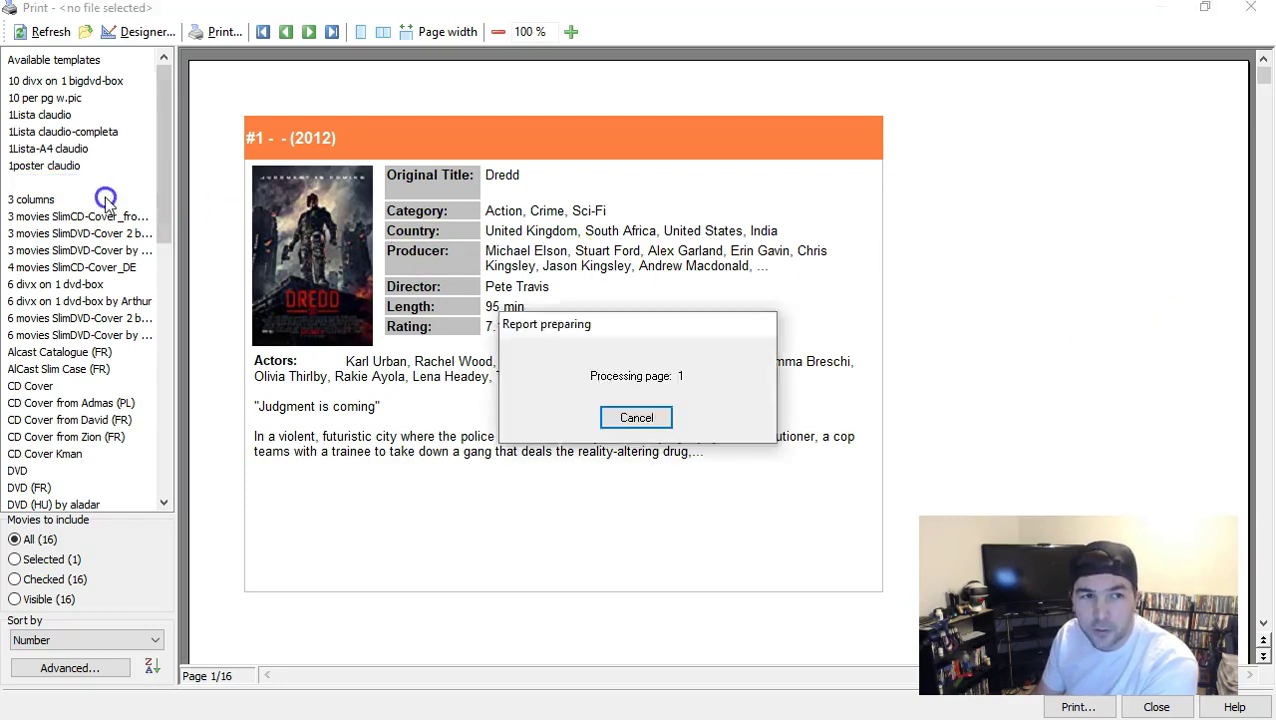
click(50, 200)
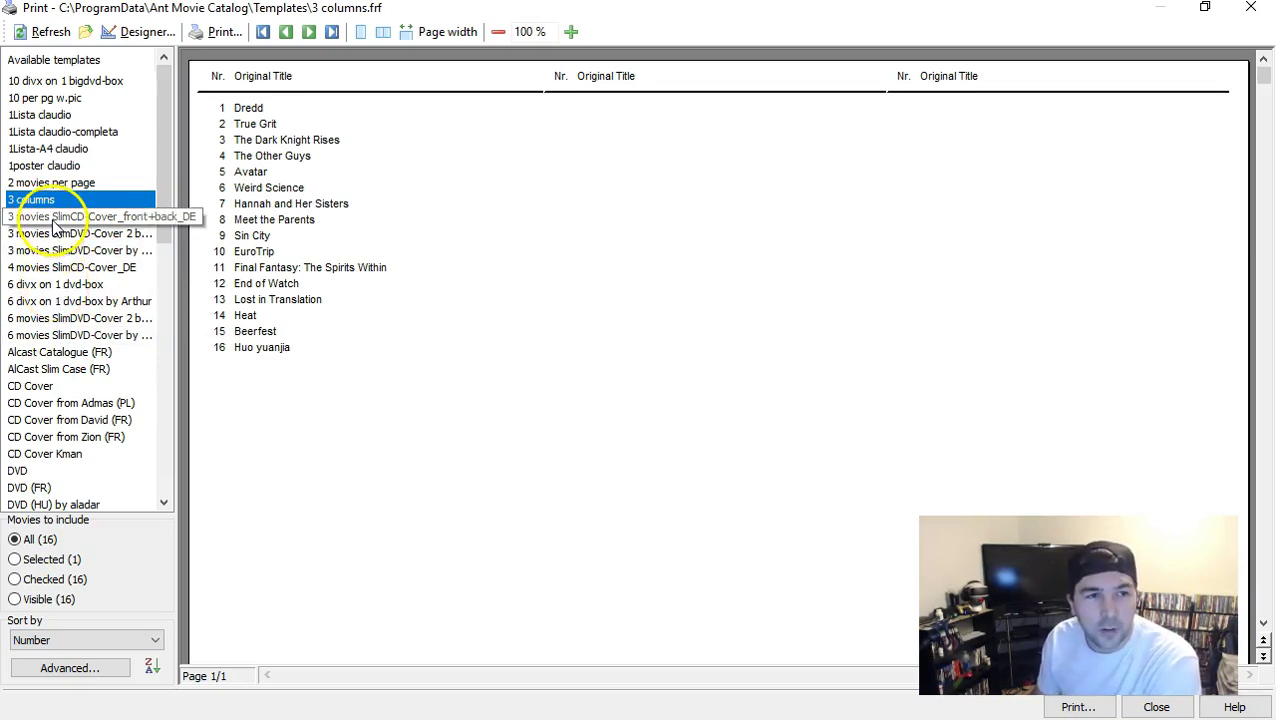
Compare the "10 per pg w.pic", "1Lista claudio", "10 divx on 1 bigdvd-box" and "6 divx on 1 dvd-box" print templates
click(48, 104)
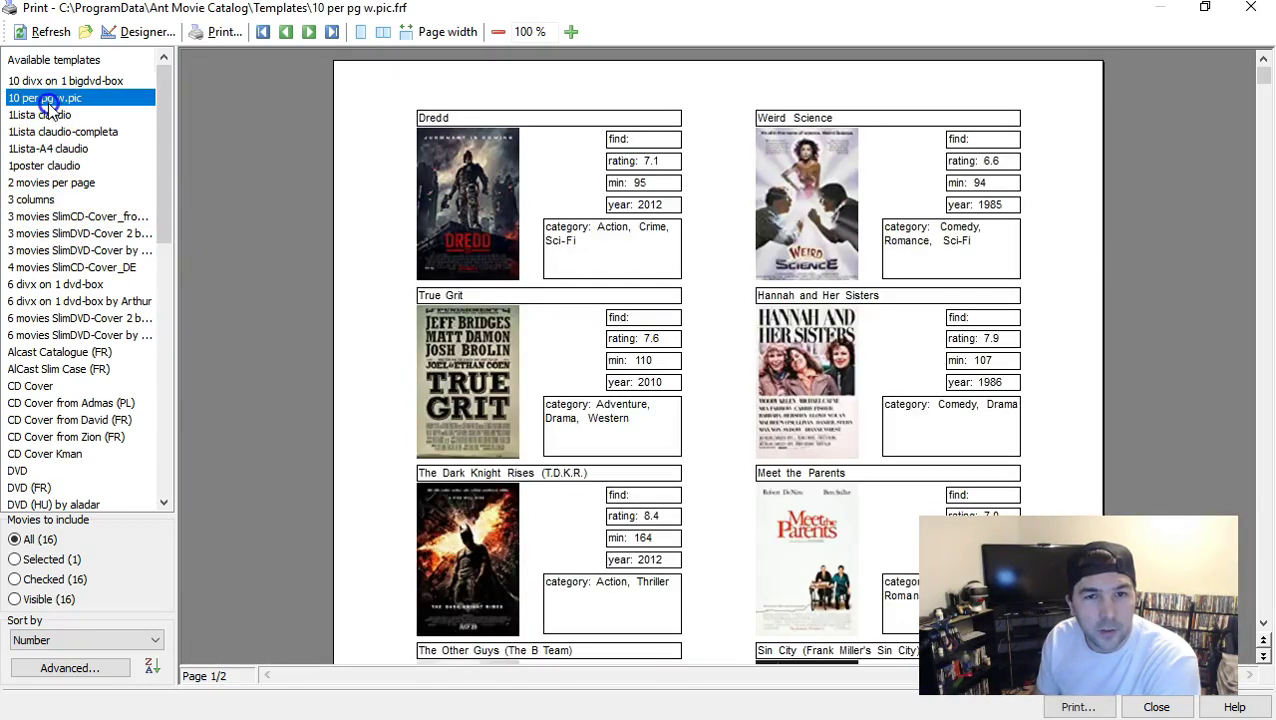
click(52, 116)
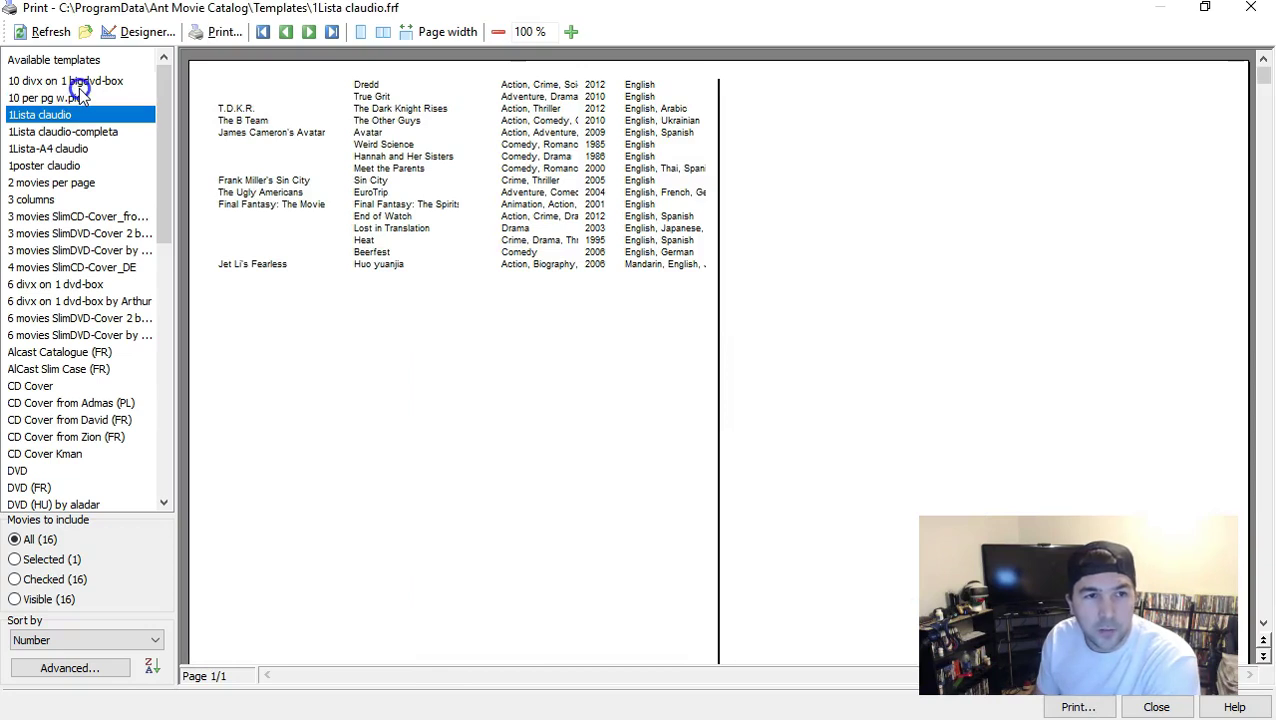
click(79, 86)
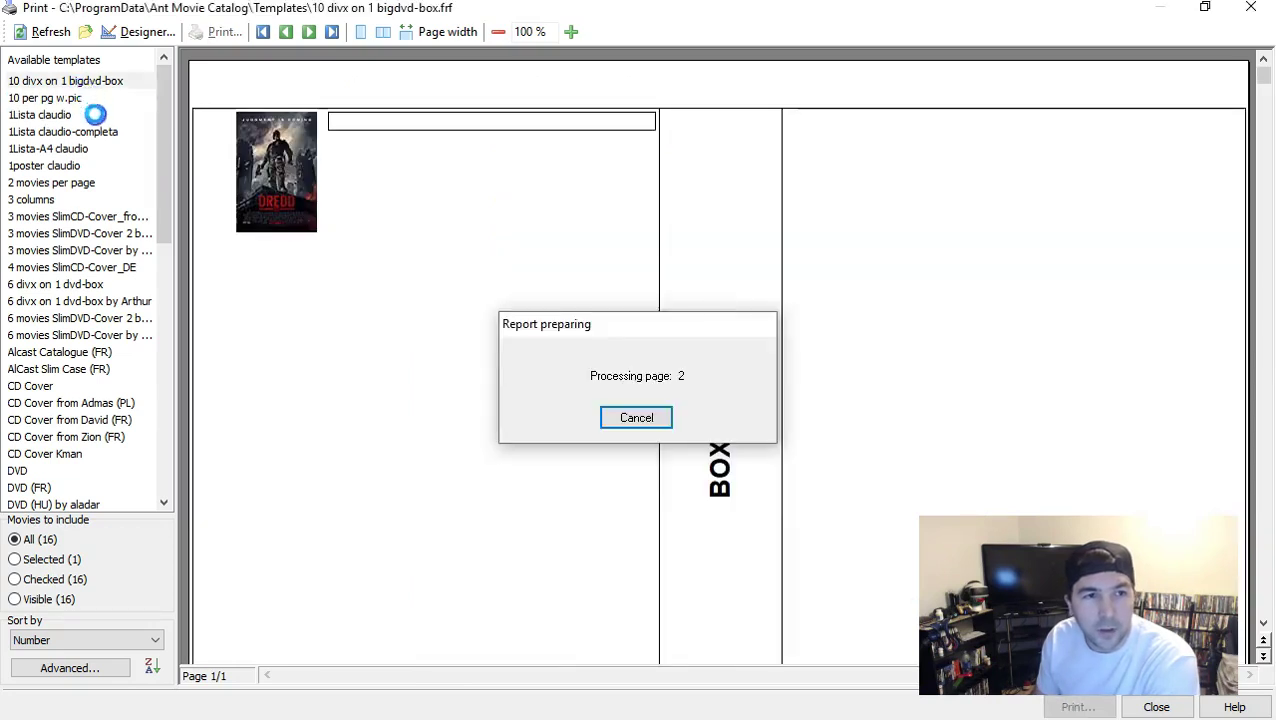
click(68, 284)
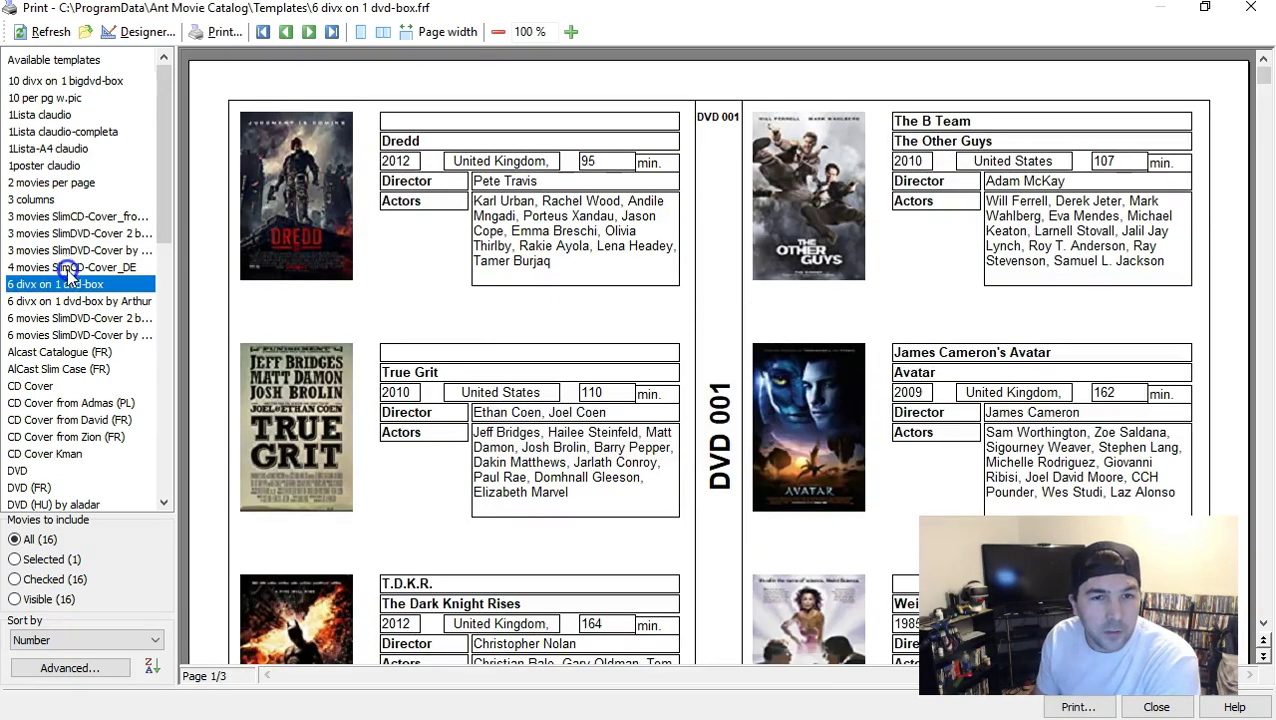
Preview the "DVD" and "6 movies SlimDVD-Cover by TFR" templates and return to the "DVD" layout
scroll(72, 415, down, 2)
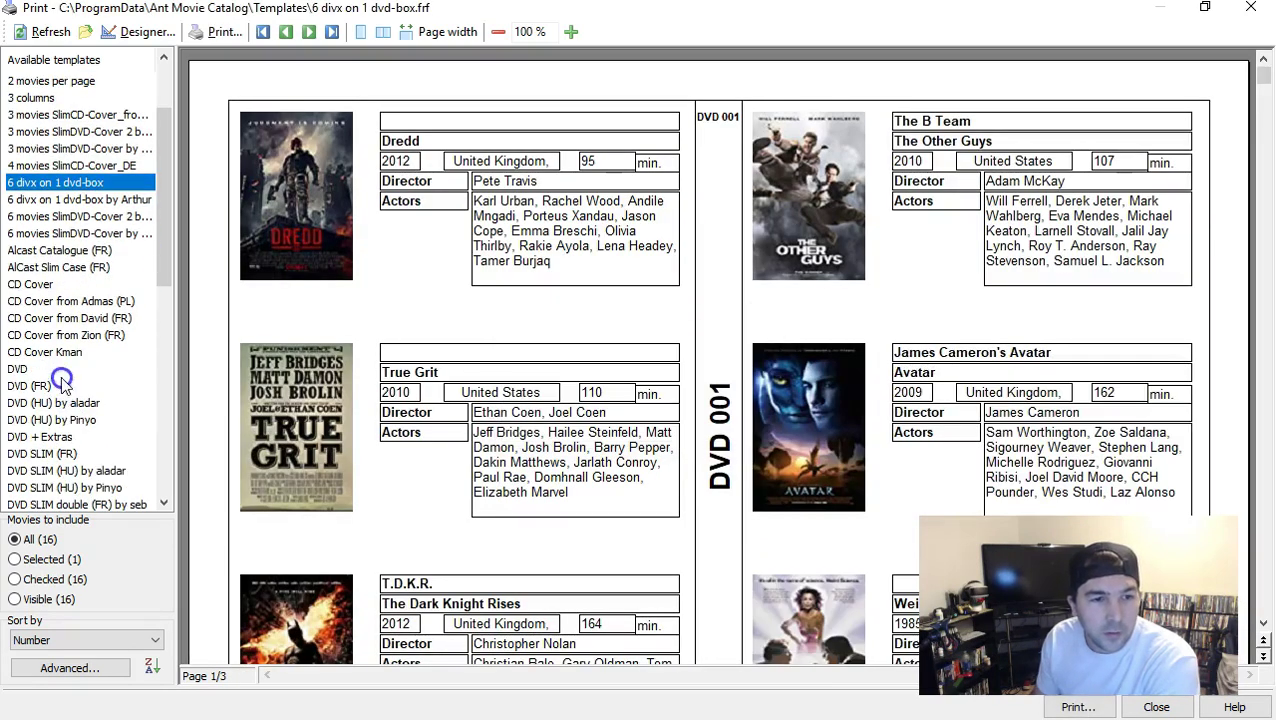
click(60, 374)
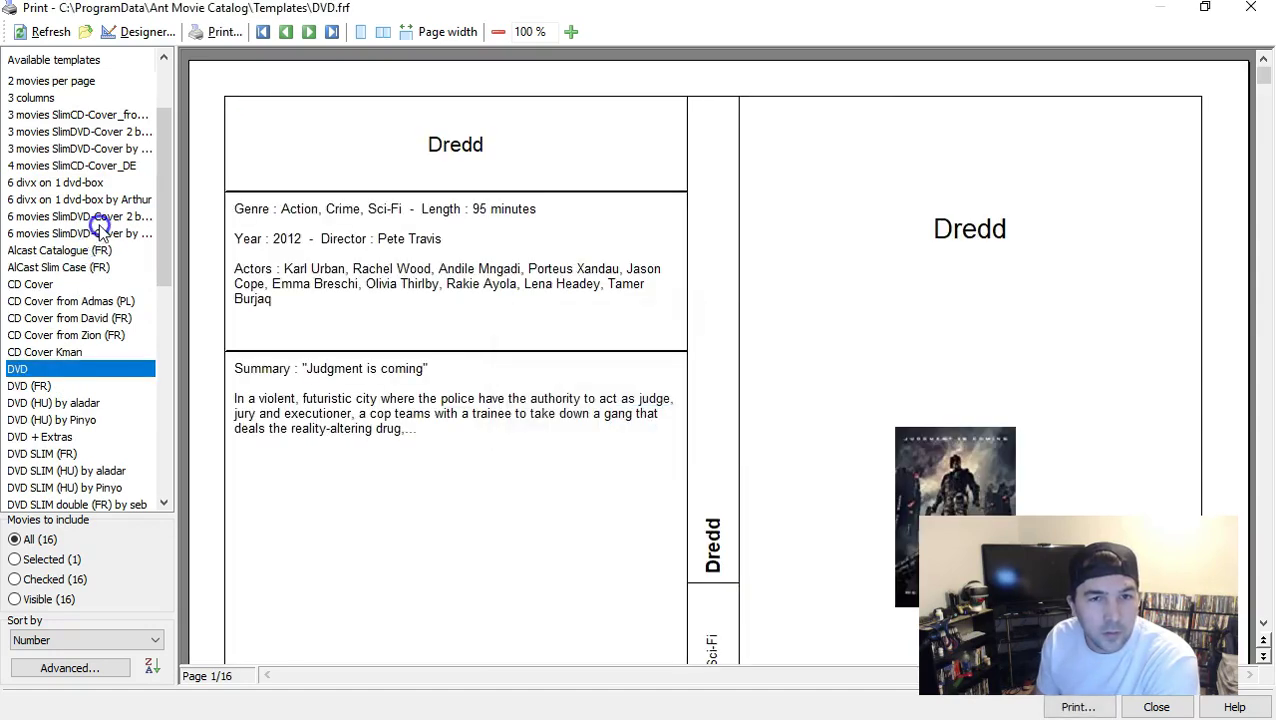
click(101, 231)
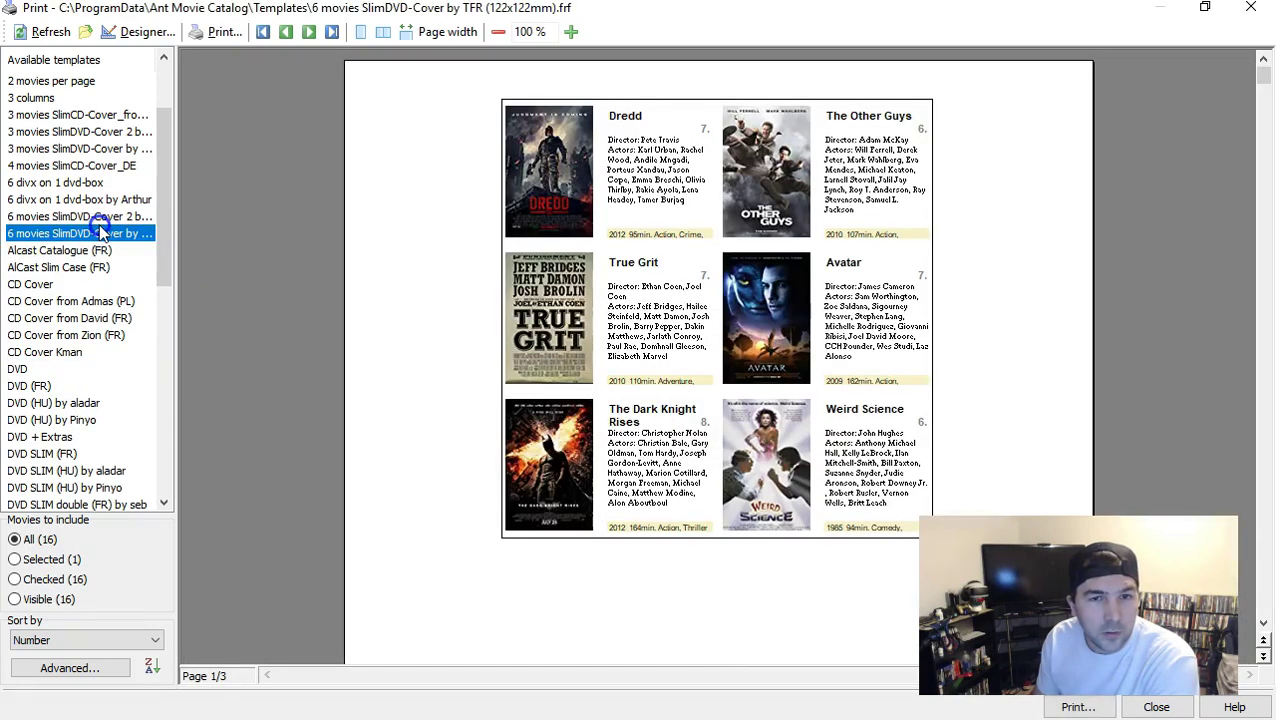
click(78, 370)
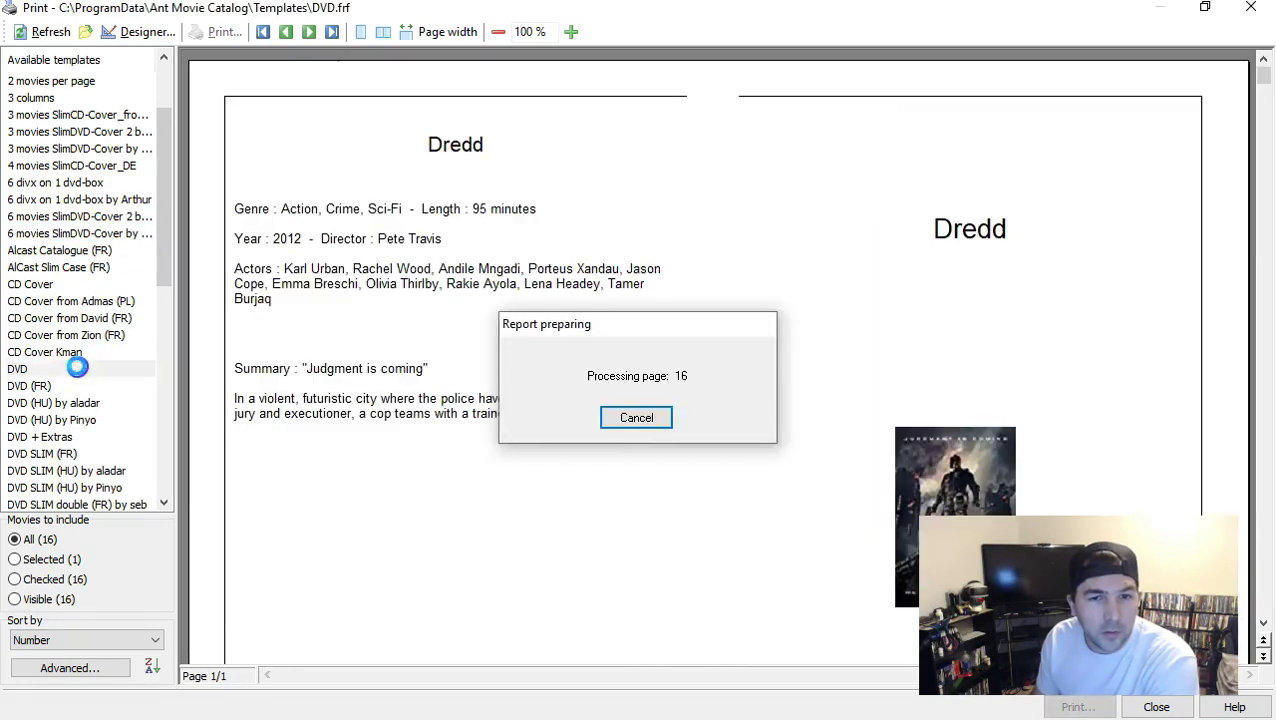
Find the list-style print templates and preview the "List2", "List1" and "List3" layouts
scroll(95, 370, down, 1)
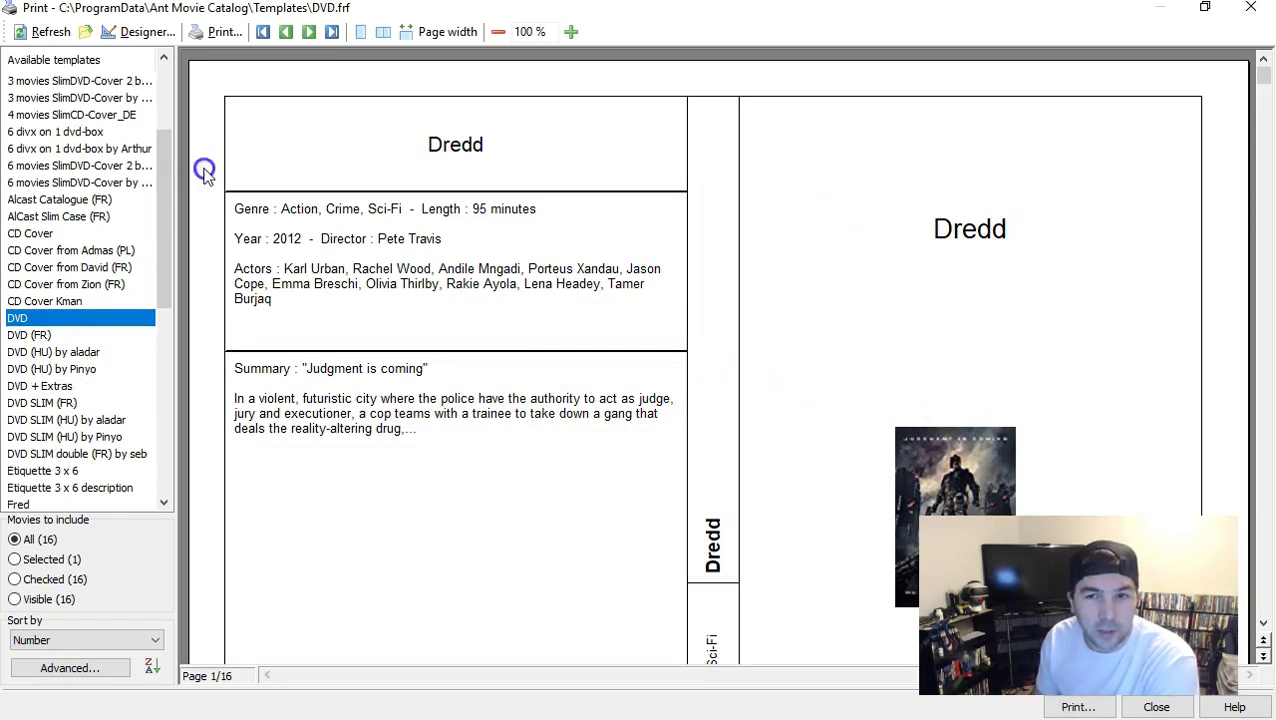
scroll(47, 385, down, 1)
scroll(47, 385, down, 1)
scroll(80, 437, down, 4)
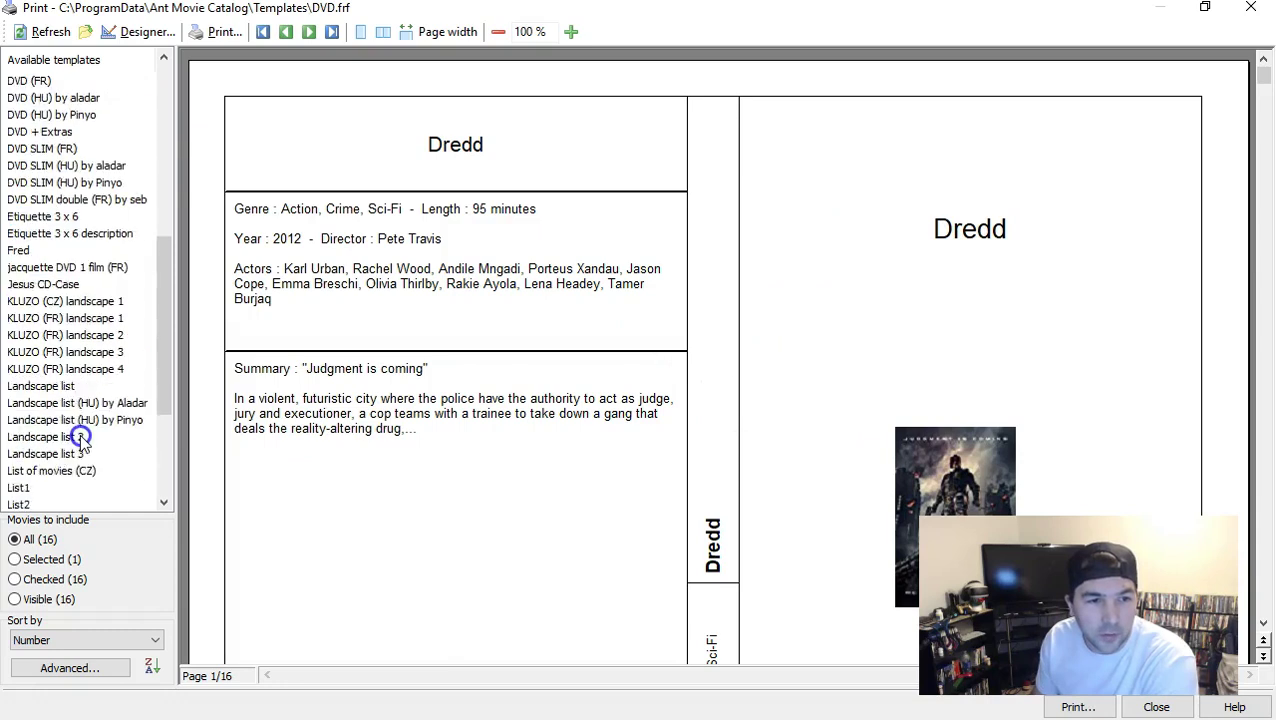
click(73, 452)
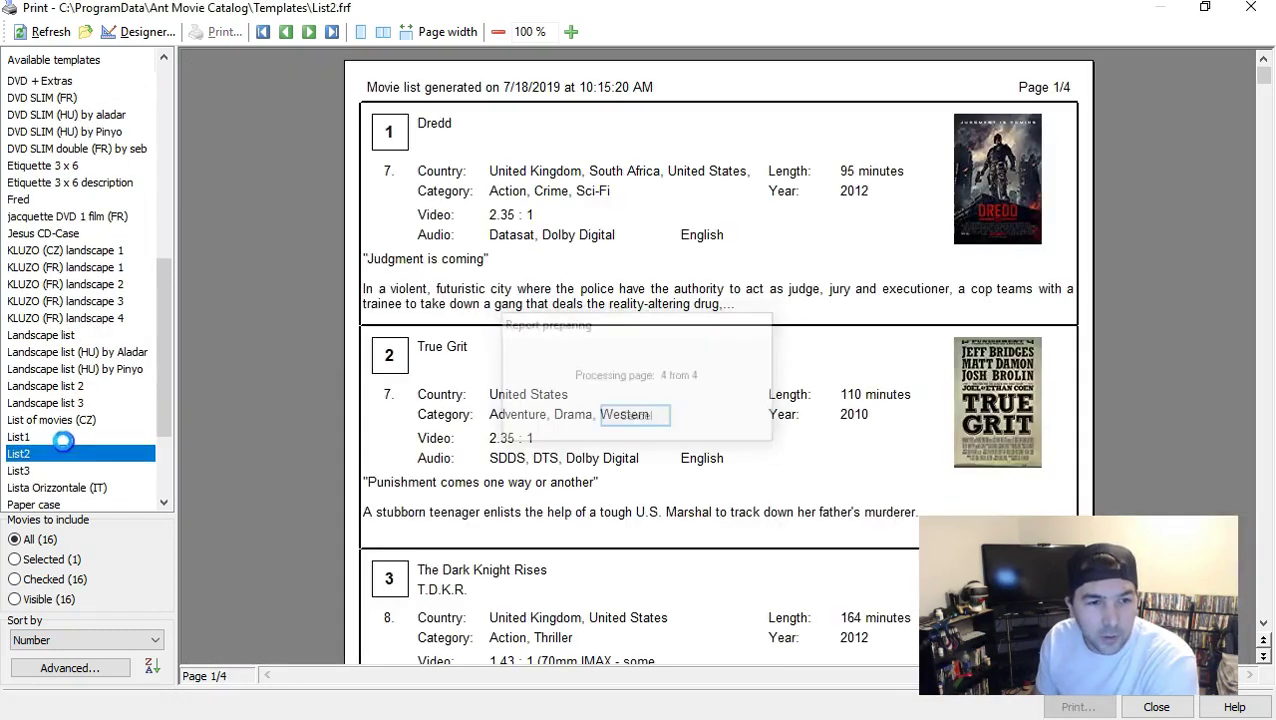
click(63, 437)
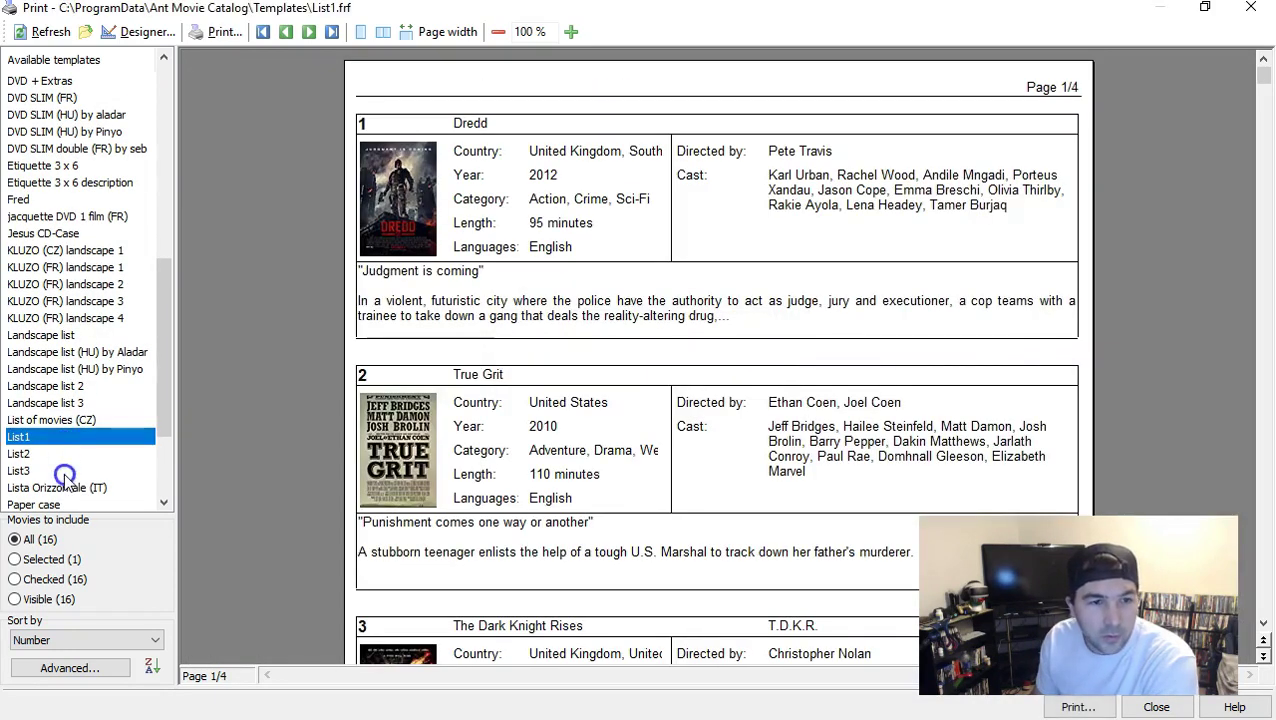
click(63, 471)
Preview the "Lista Orizzontale (IT)" template and return to the "3 columns" layout
scroll(55, 460, down, 1)
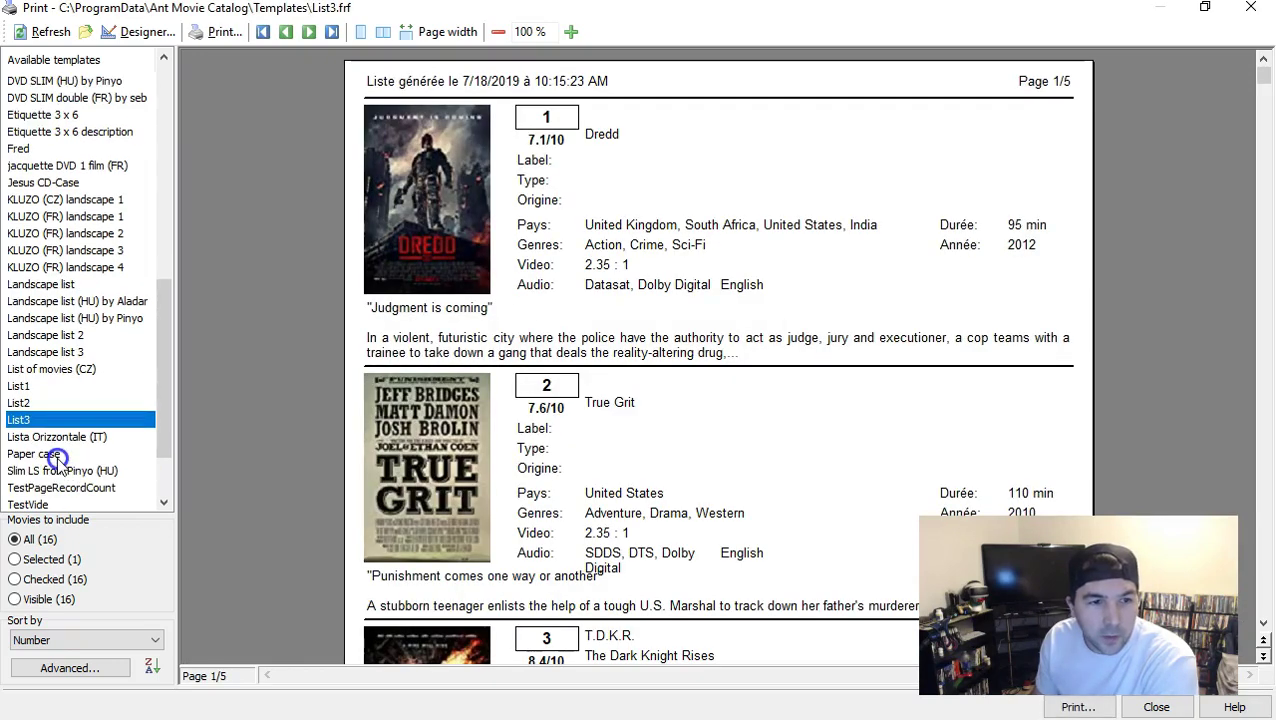
scroll(57, 456, down, 2)
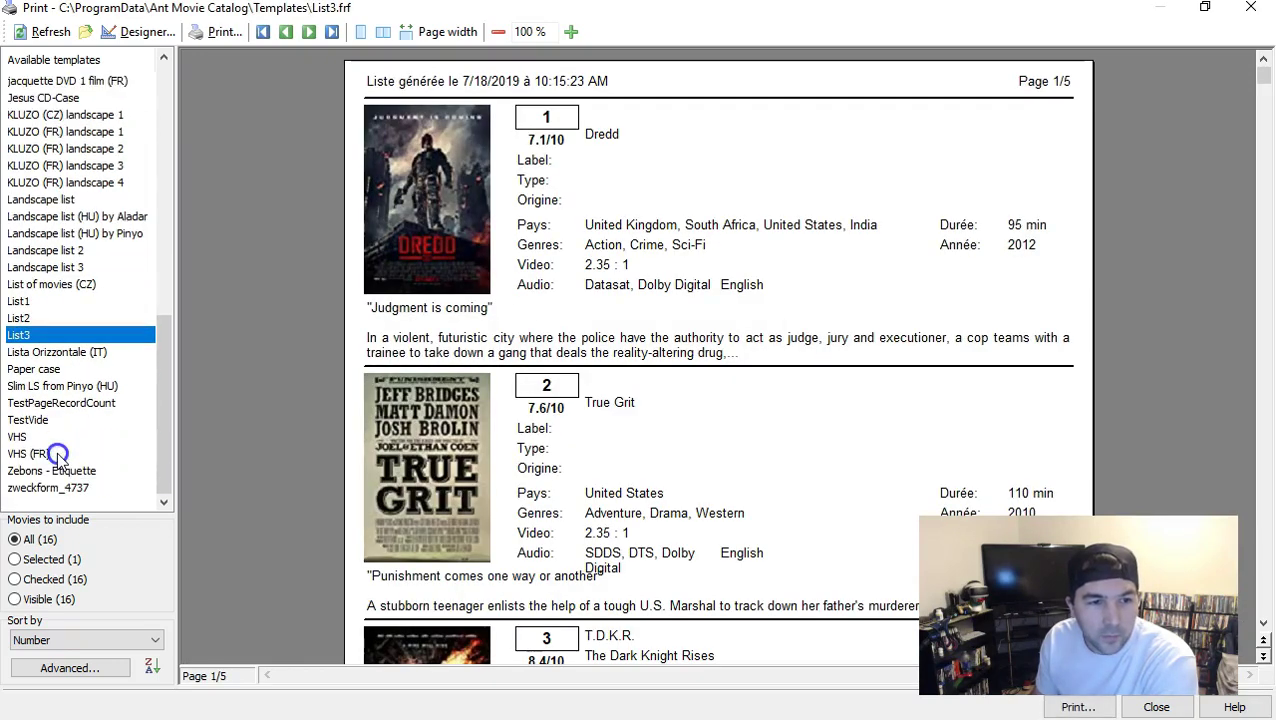
click(60, 354)
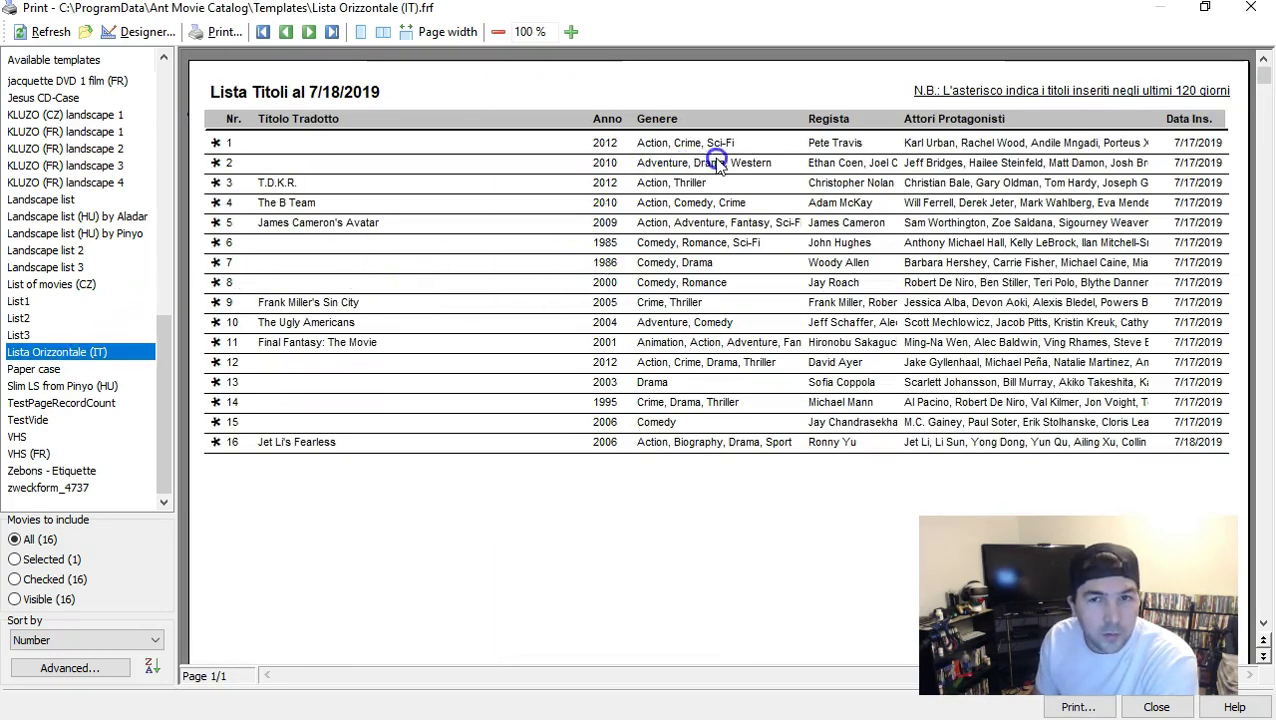
scroll(25, 220, up, 15)
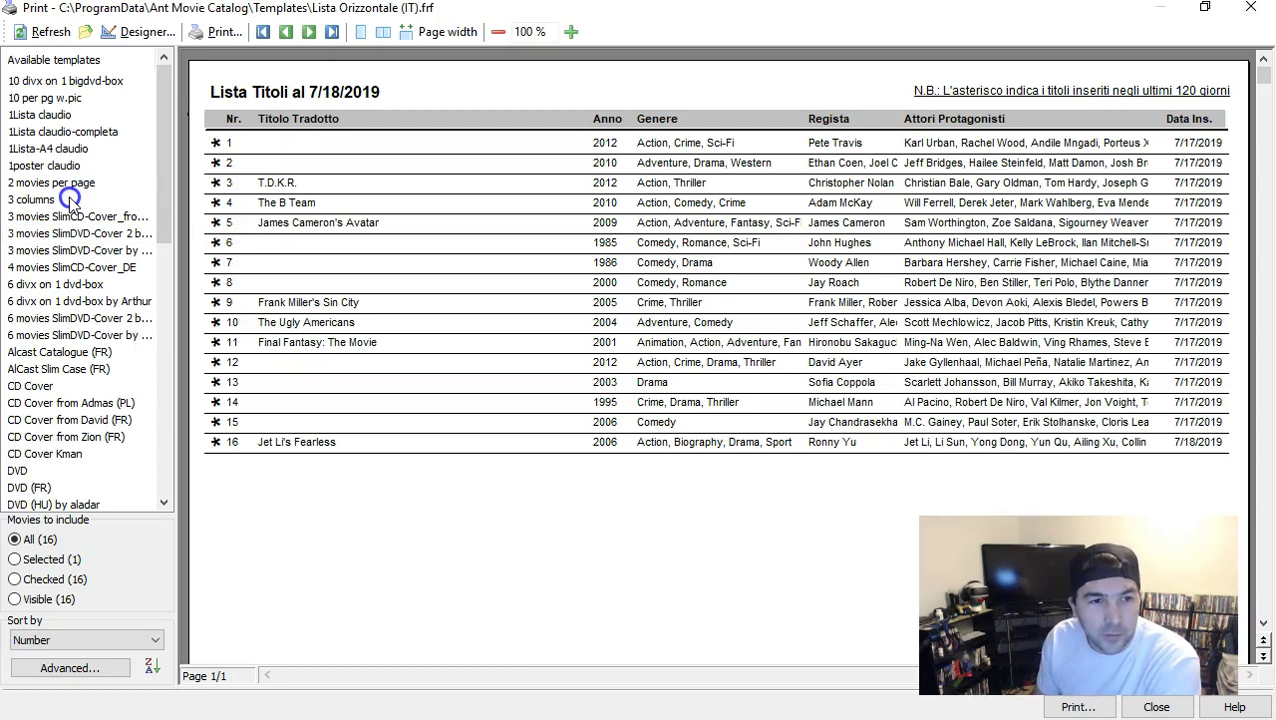
click(70, 200)
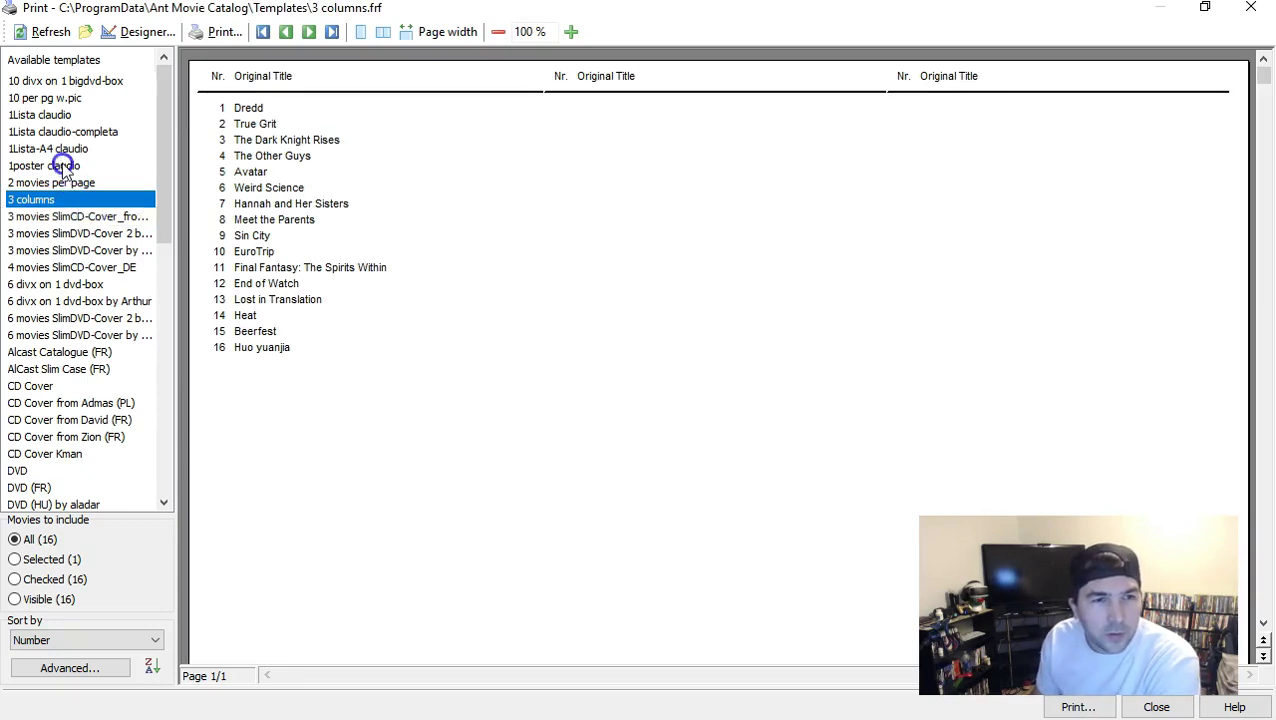
Compare the "10 per pg w.pic", "6 divx on 1 dvd-box", "3 movies SlimCD-Cover_front+back_DE" and "3 movies SlimDVD-Cover 2 by TFR" templates
click(57, 98)
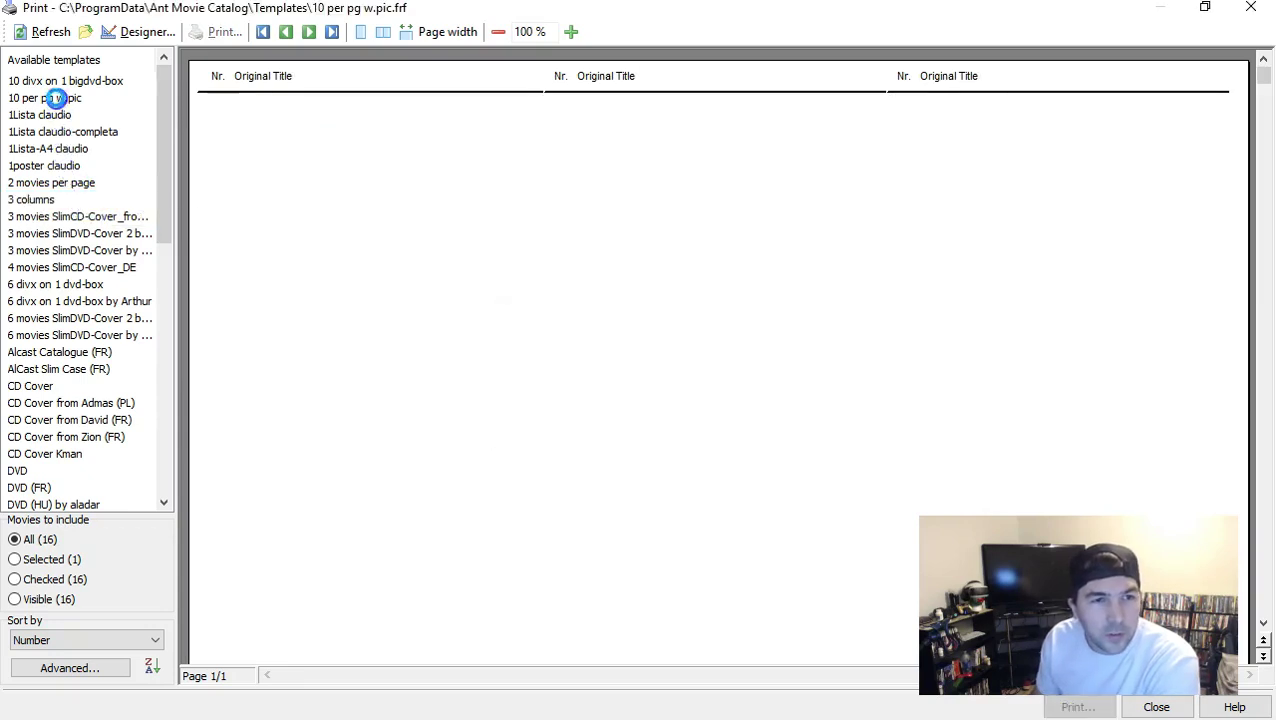
click(91, 217)
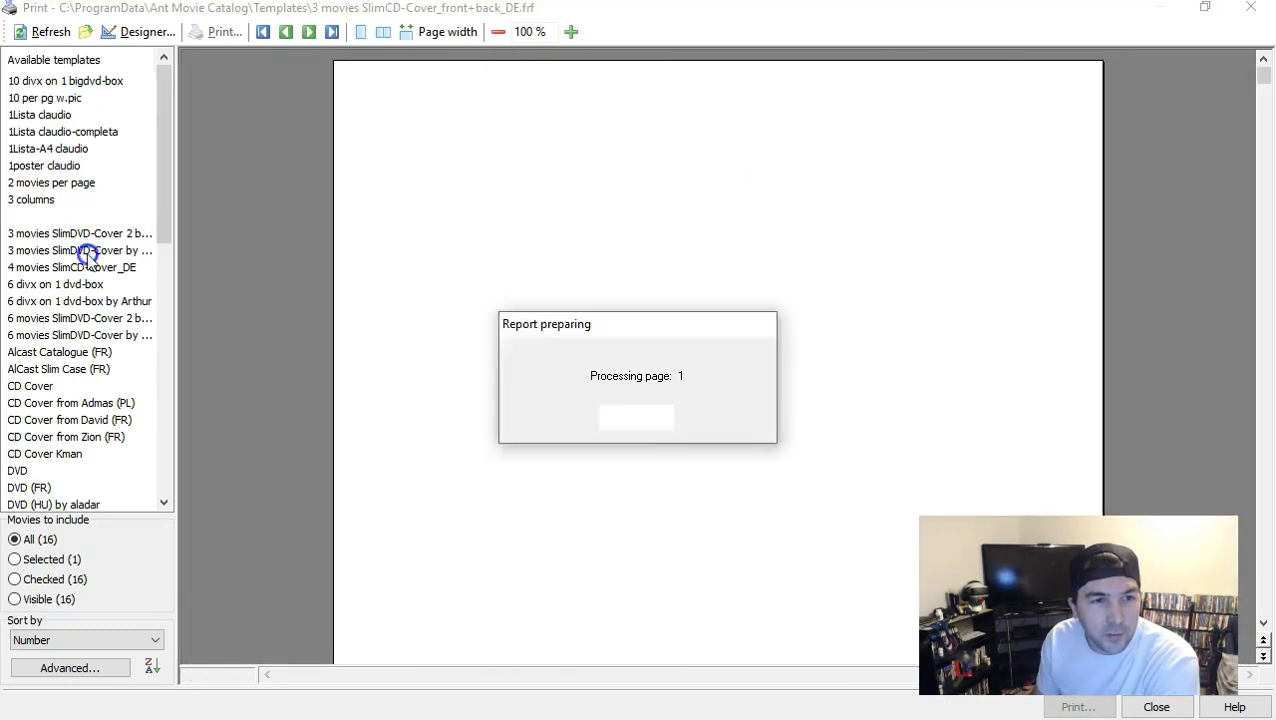
click(84, 284)
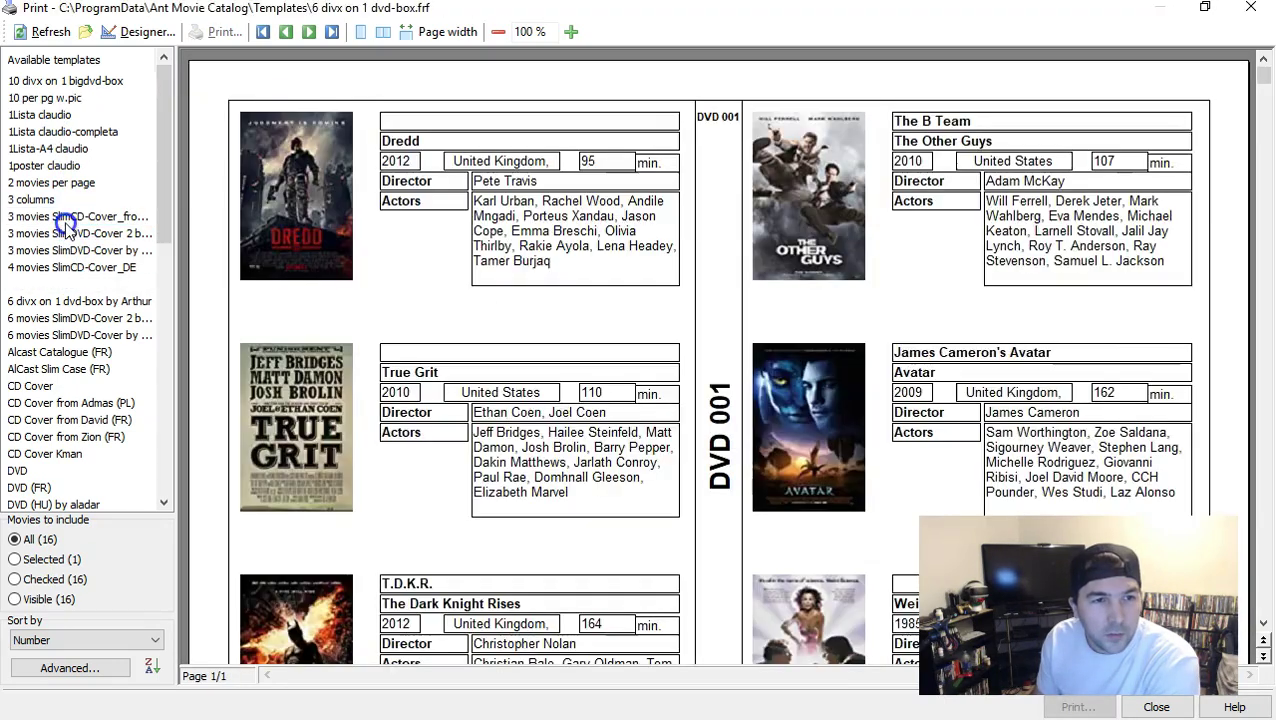
click(62, 218)
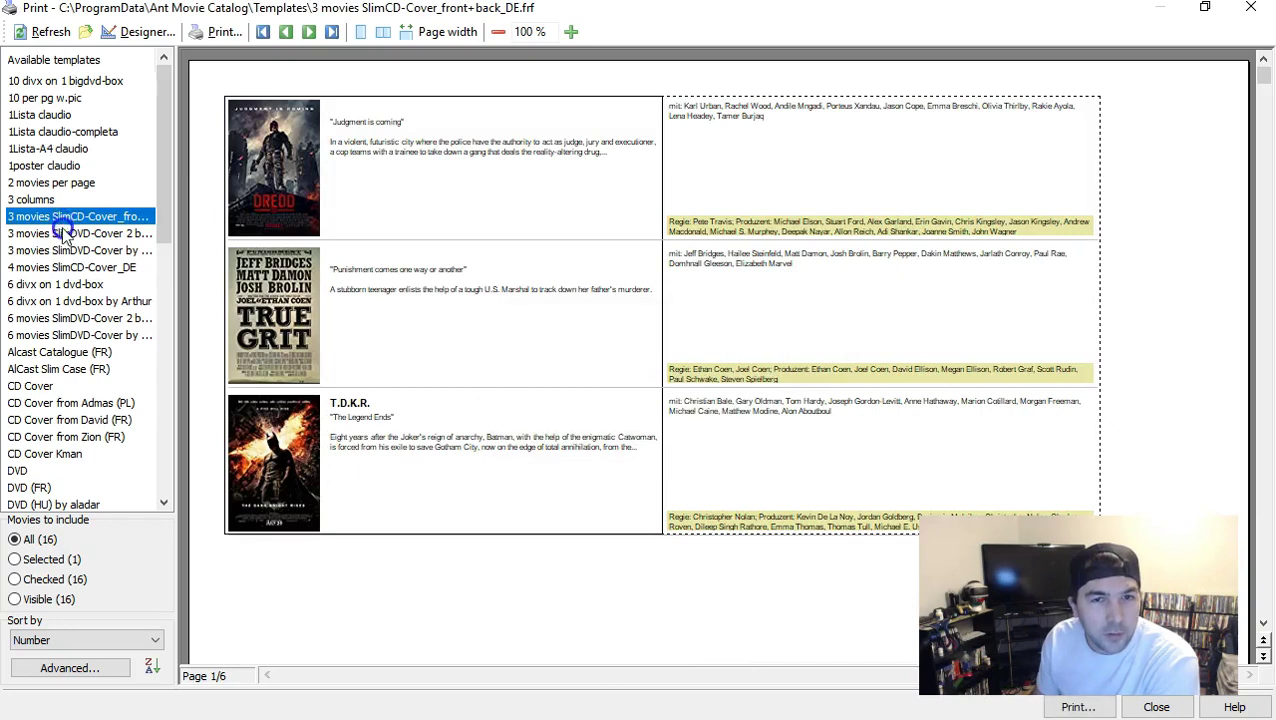
click(62, 233)
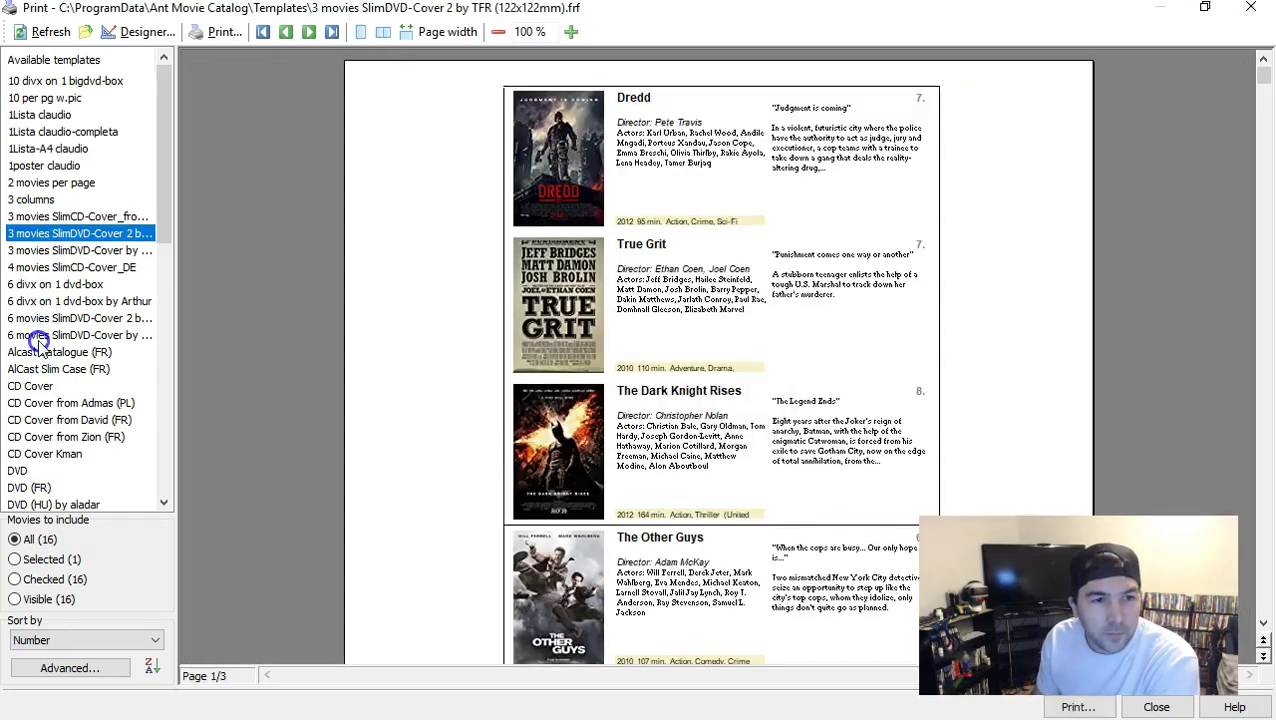
Look through the CD Cover templates, including "CD Cover from Admas (PL)" and "CD Cover", and preview "1Lista-A4 claudio"
click(36, 338)
click(28, 432)
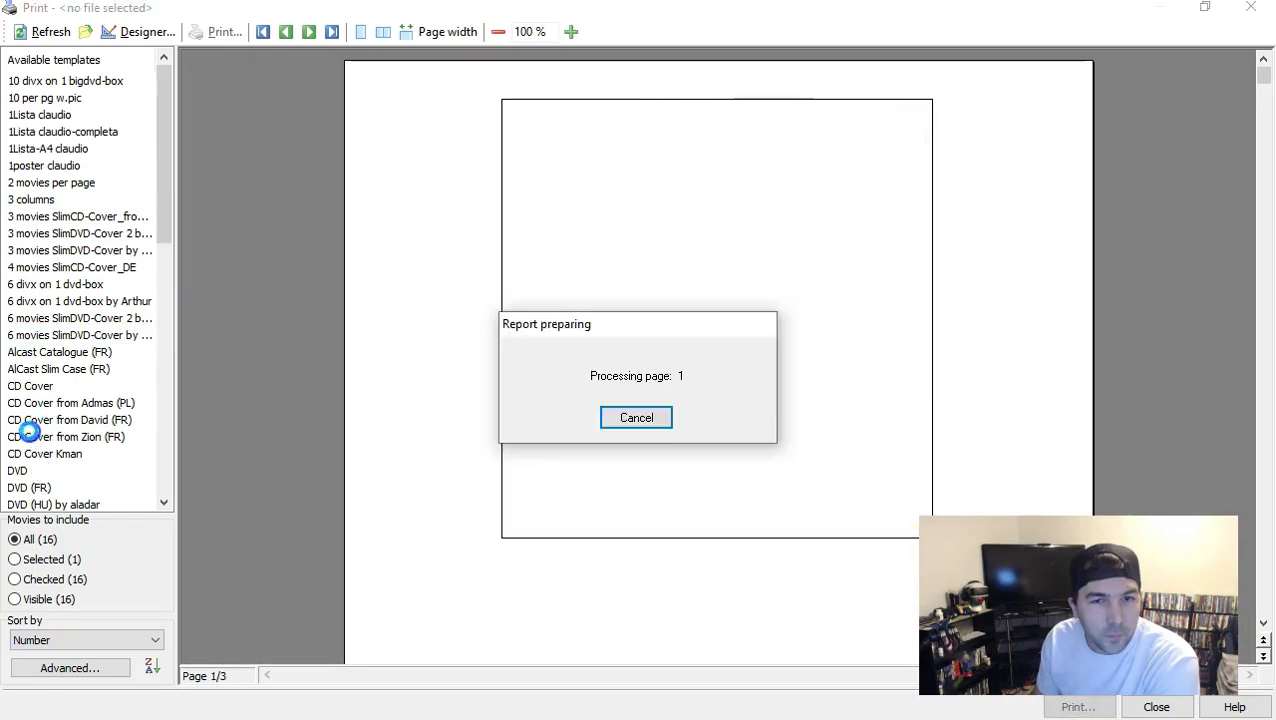
click(47, 403)
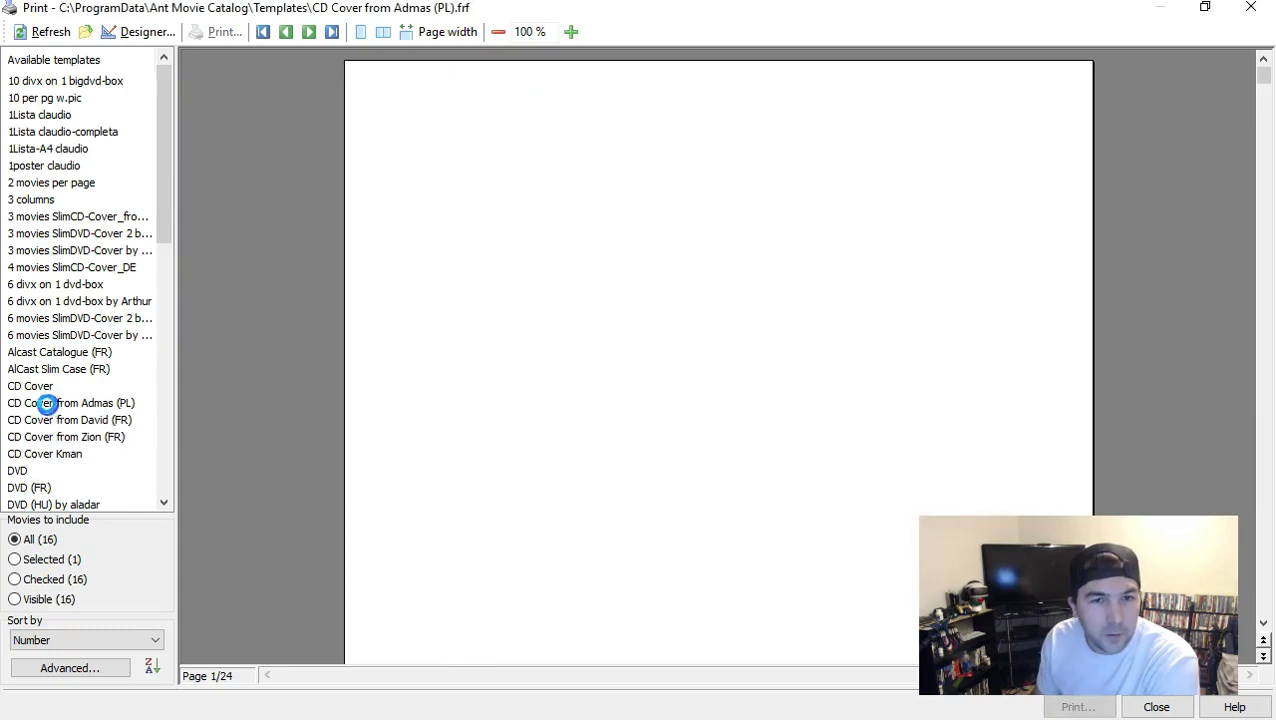
click(37, 386)
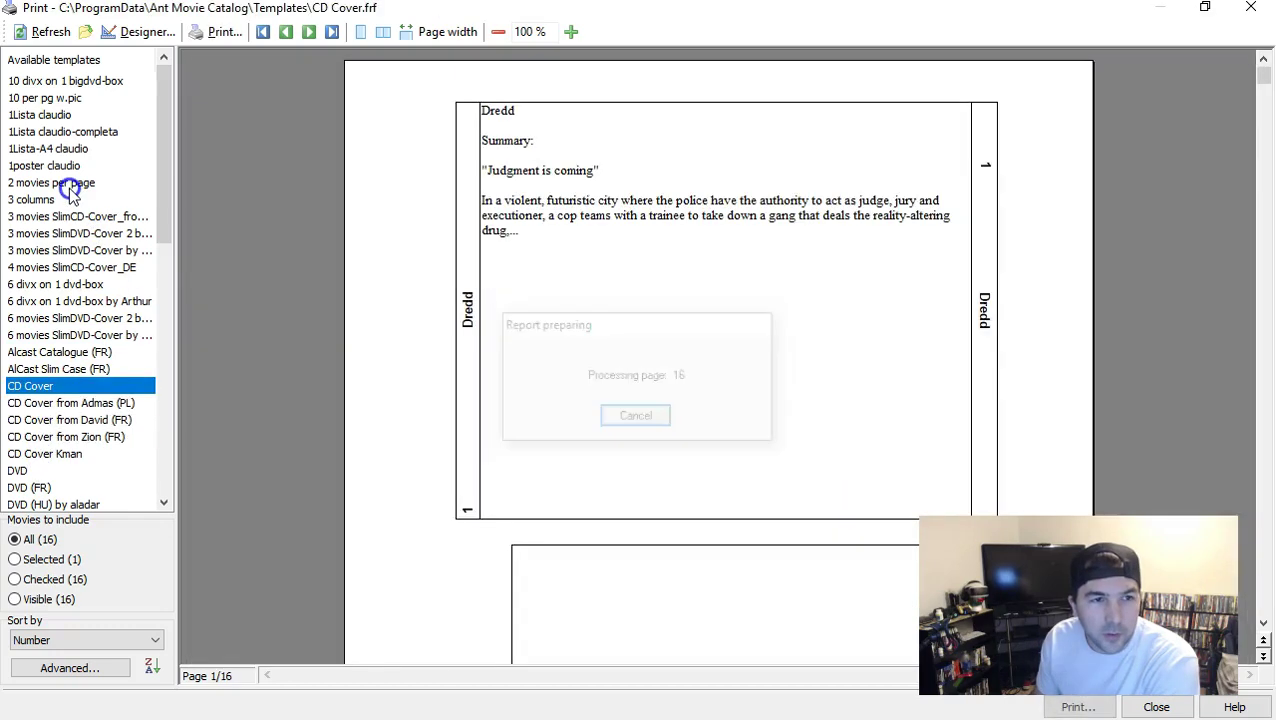
click(63, 165)
click(63, 148)
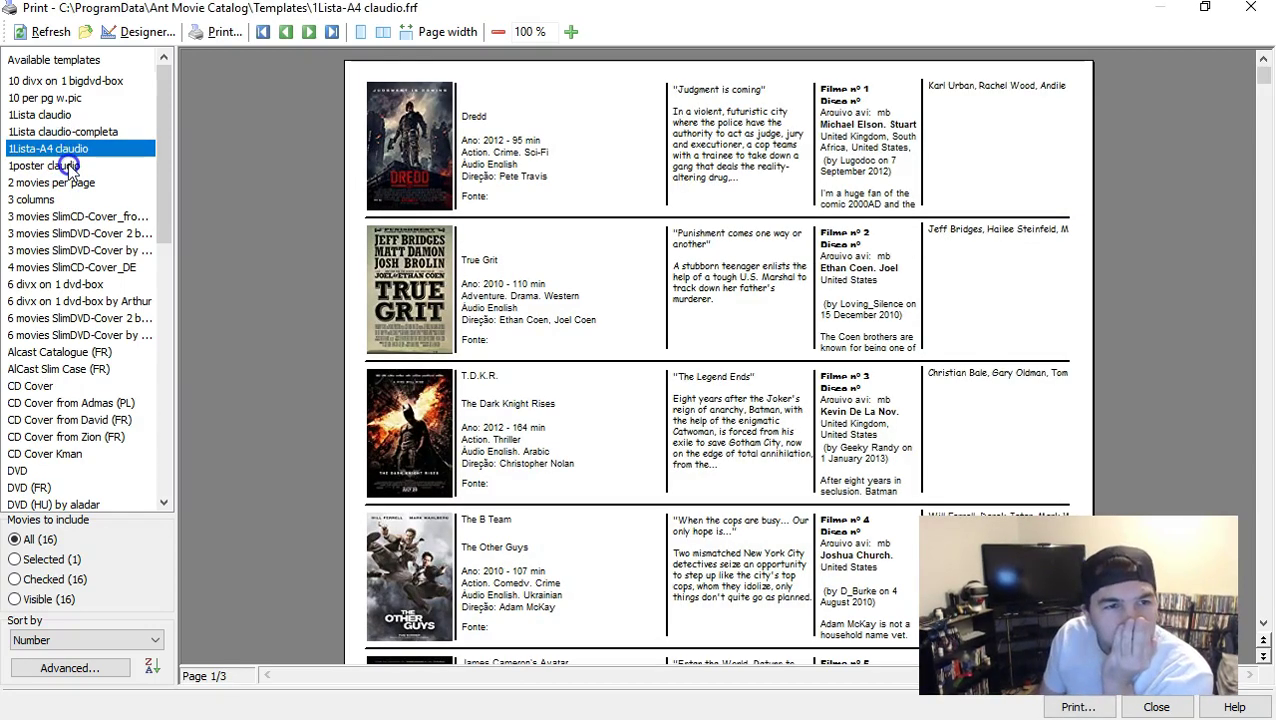
Review the "3 columns" template's page and the sort options, and close the print window
click(68, 183)
click(74, 201)
right_click(72, 203)
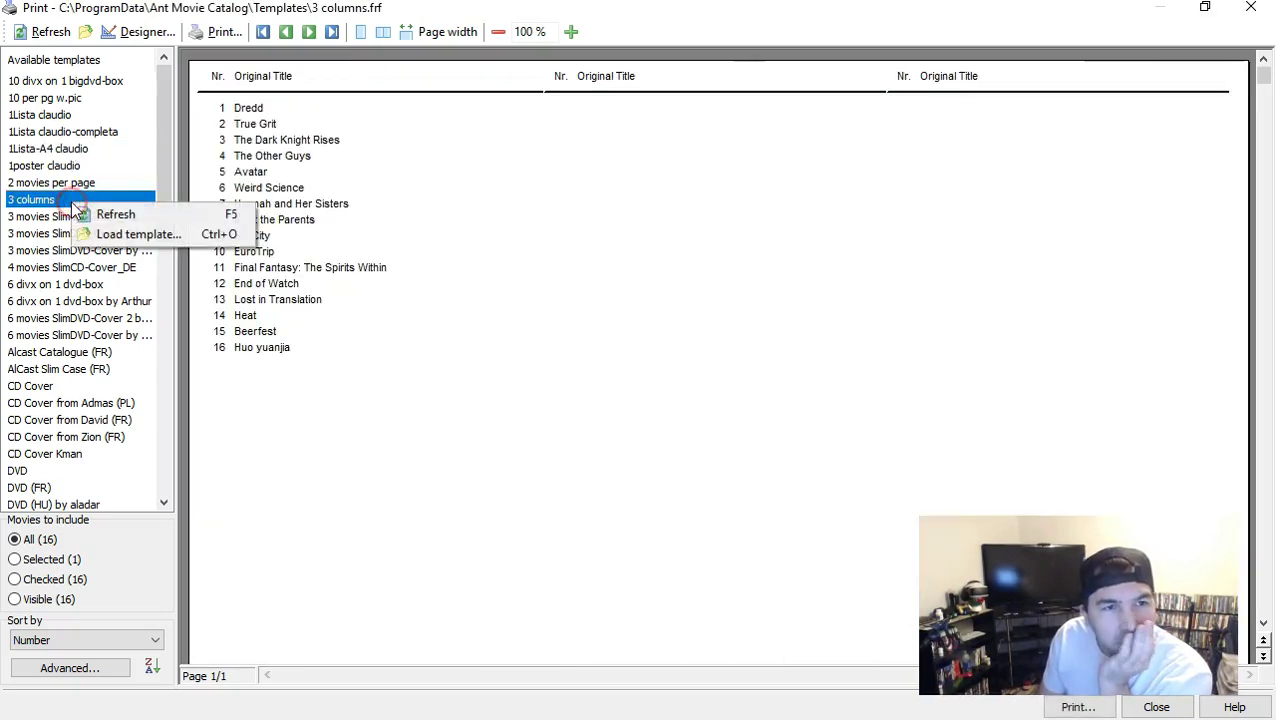
click(305, 165)
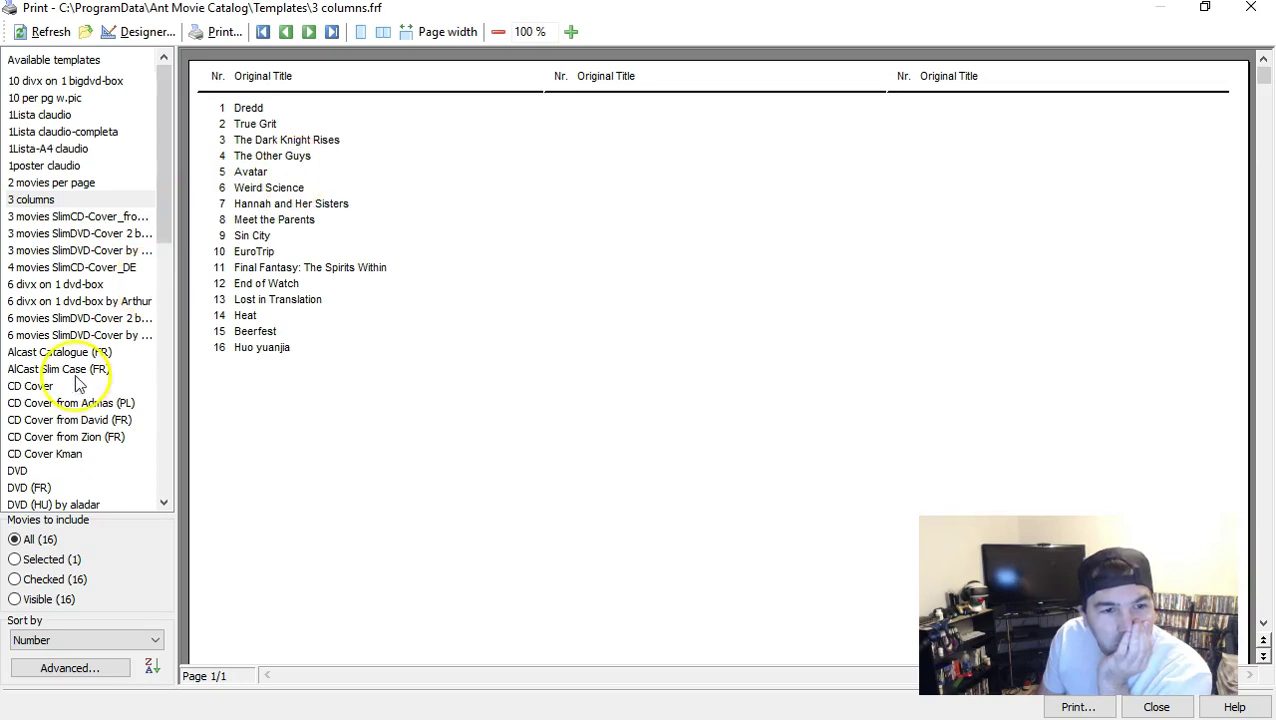
scroll(35, 582, down, 3)
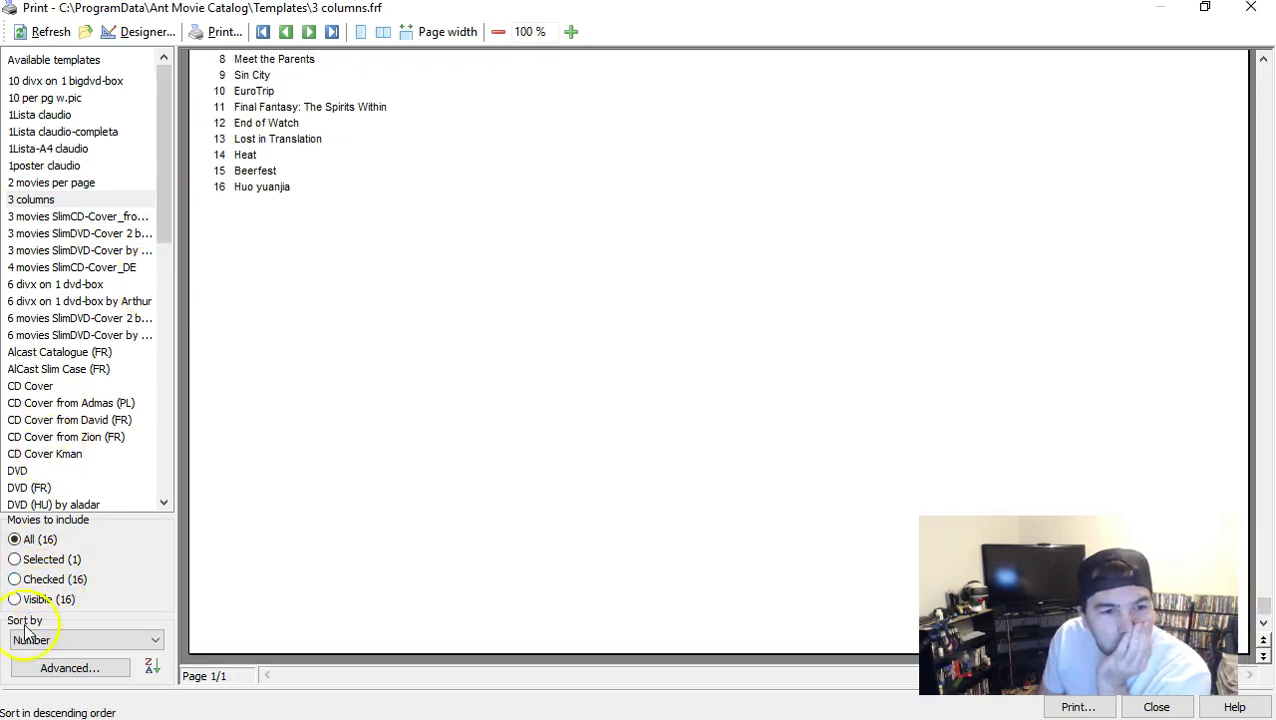
click(110, 639)
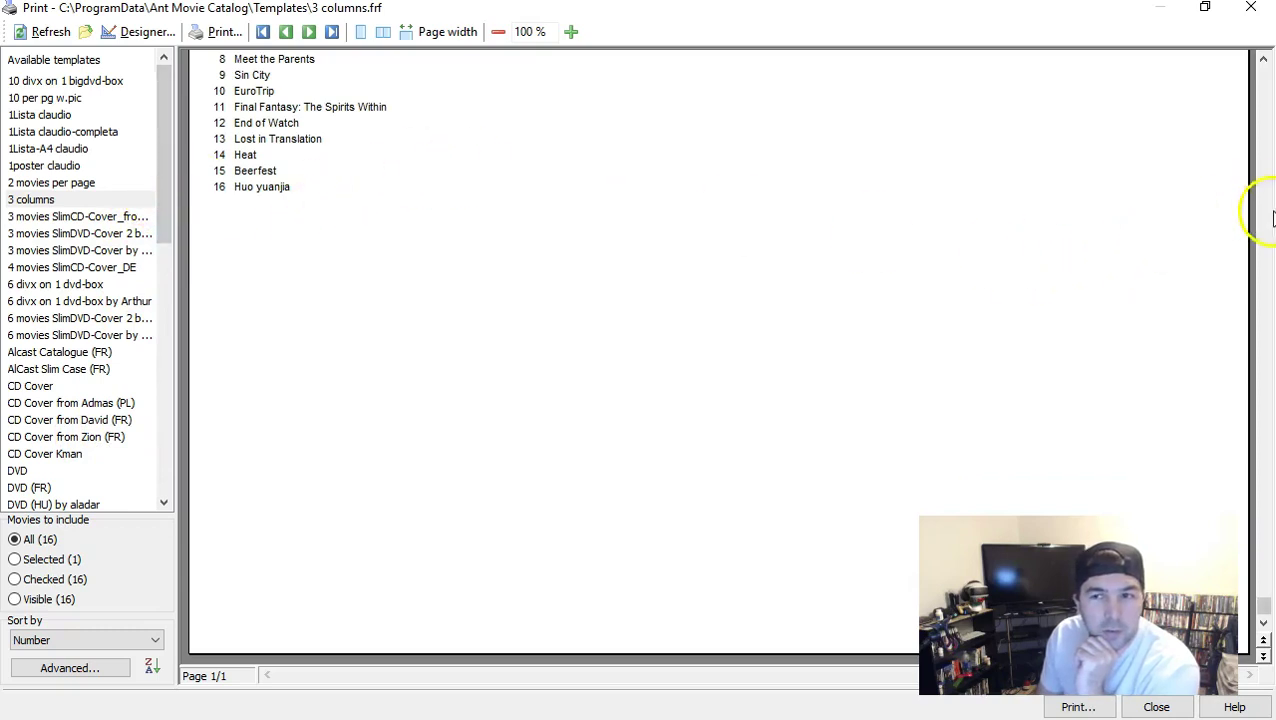
drag(1258, 622, 1236, 66)
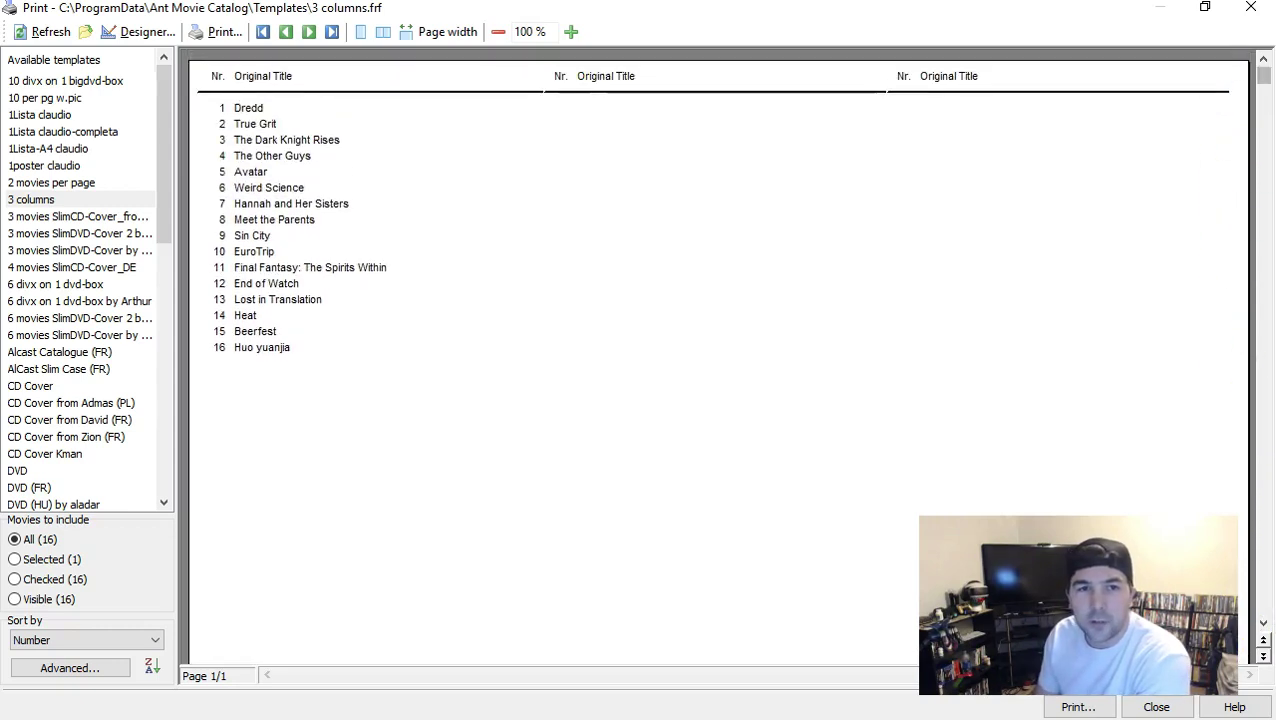
click(1249, 10)
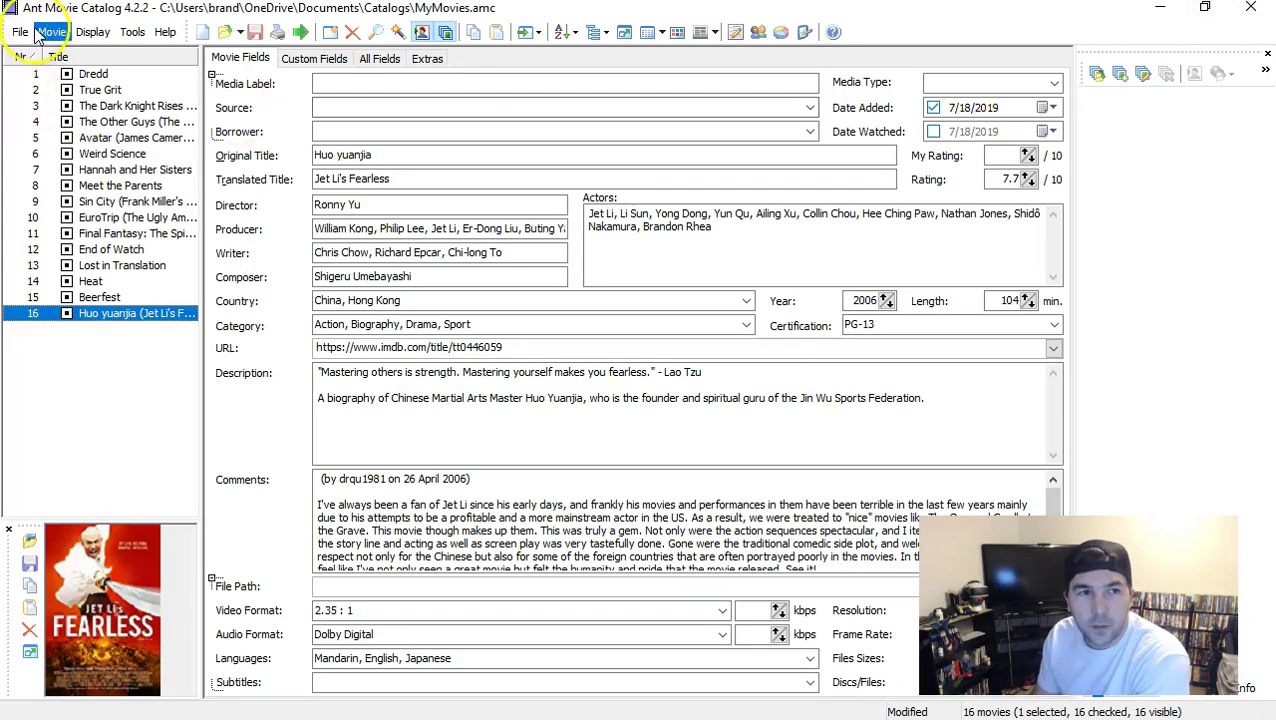
click(52, 32)
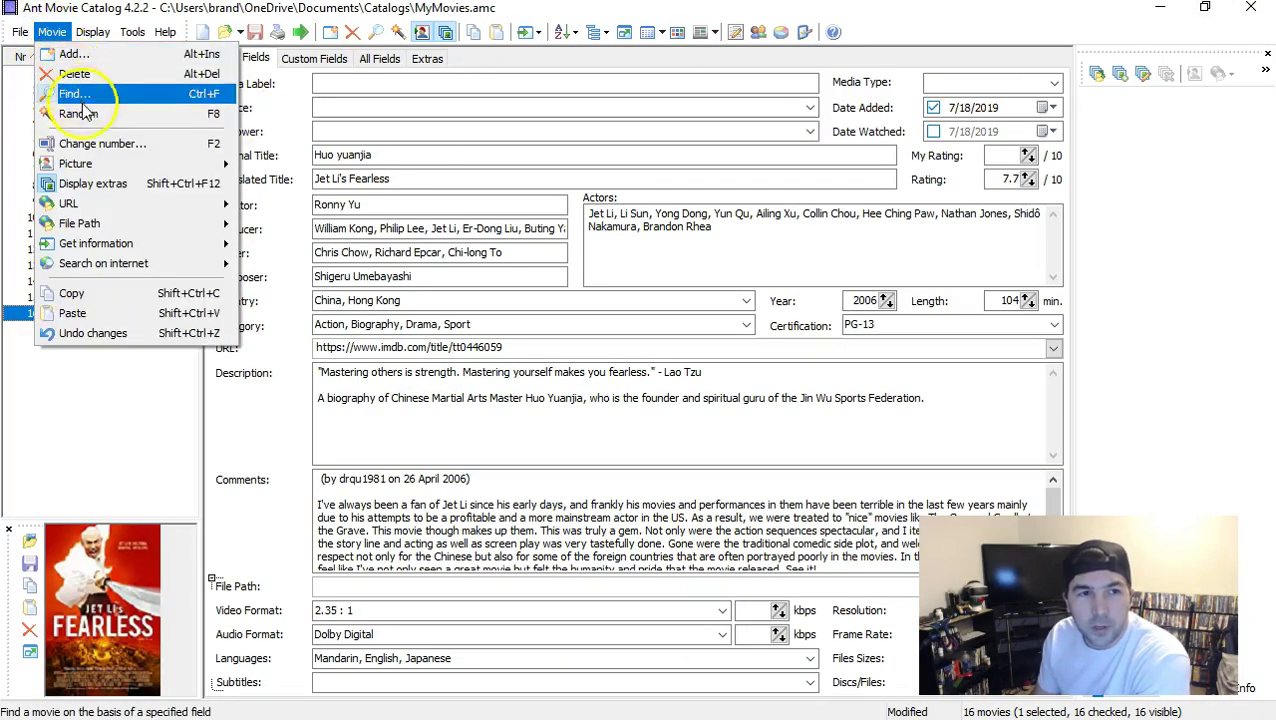
click(60, 400)
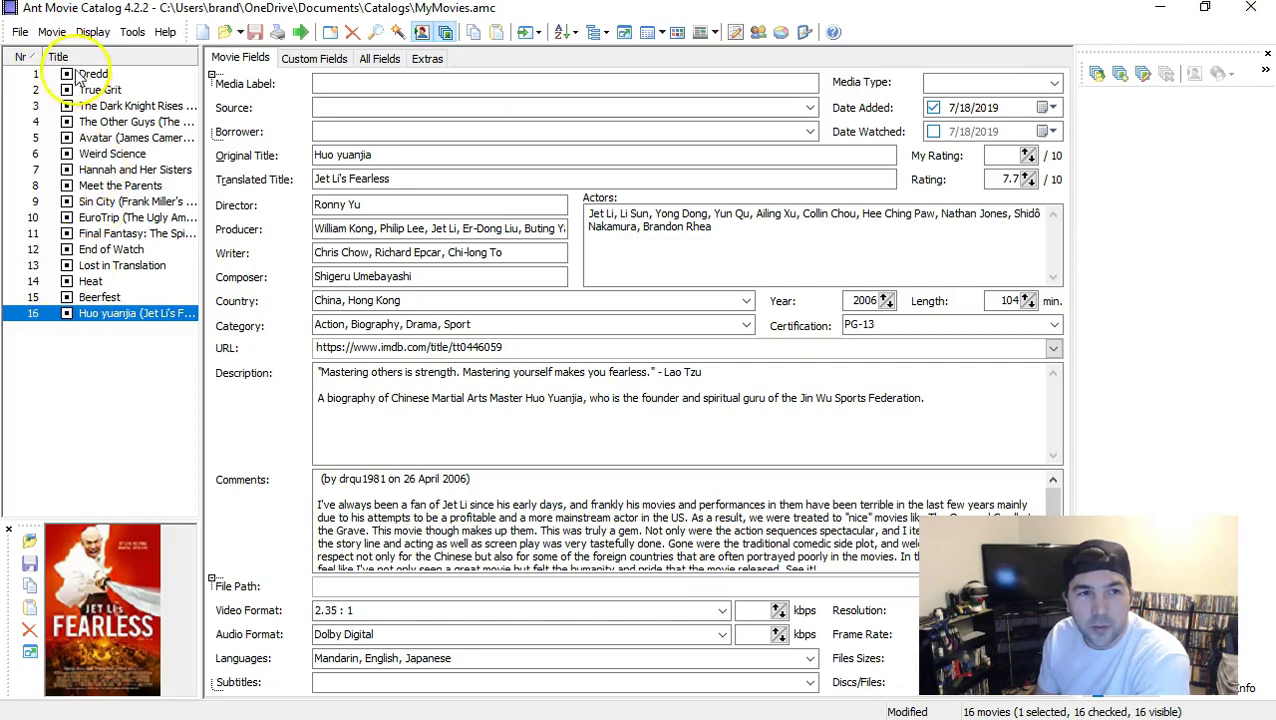
click(66, 121)
click(66, 124)
right_click(81, 123)
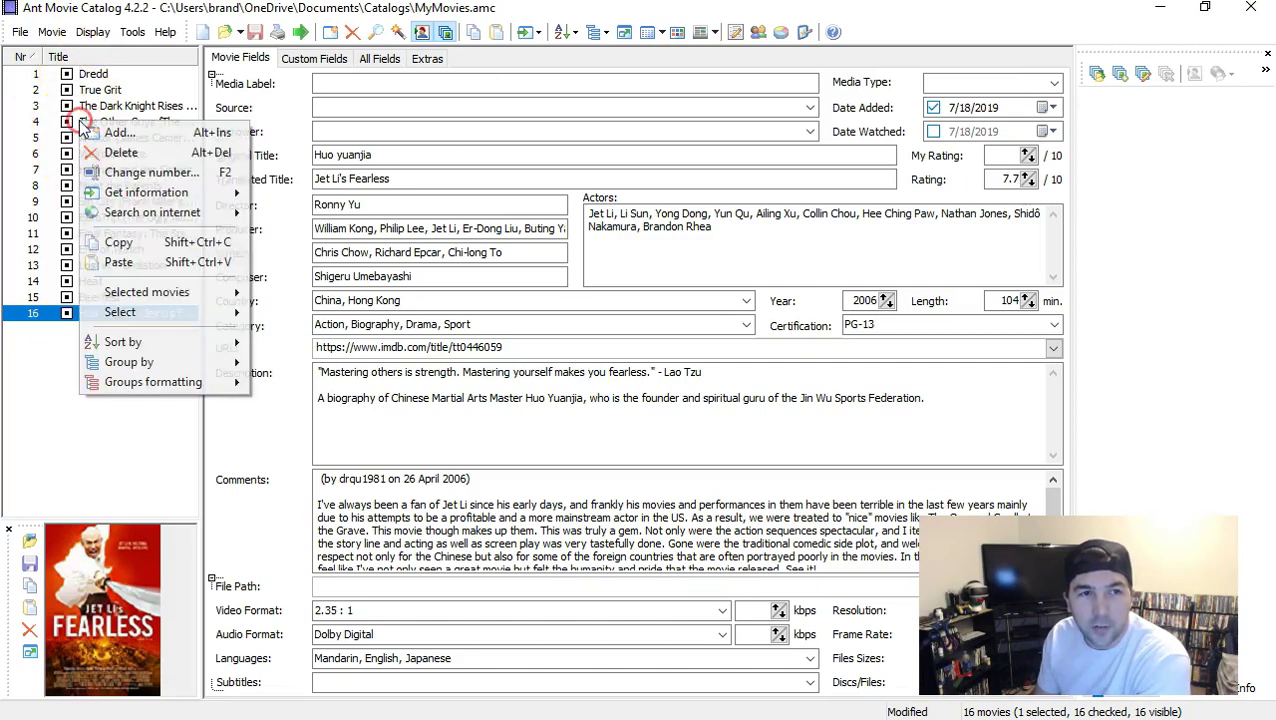
click(68, 335)
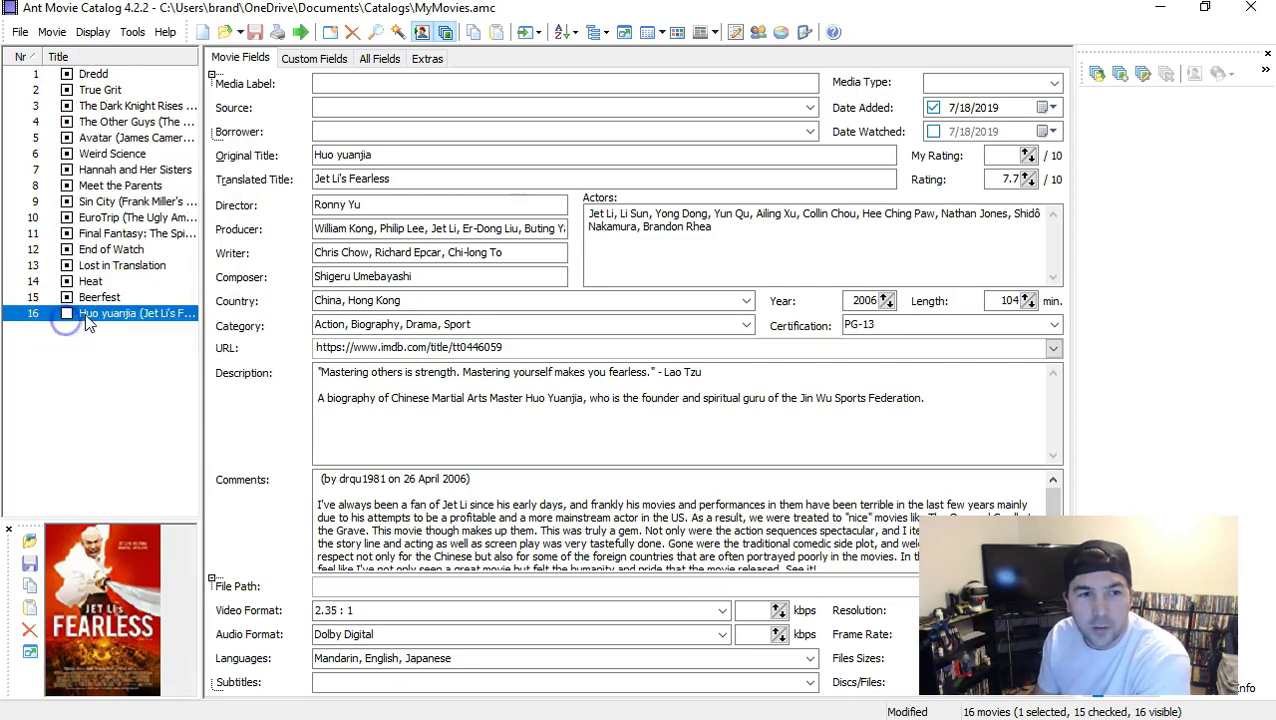
Try to select only the movies that have Color Tag 1, and select the Huo yuanjia (Jet Li's Fearless) entry again
right_click(87, 313)
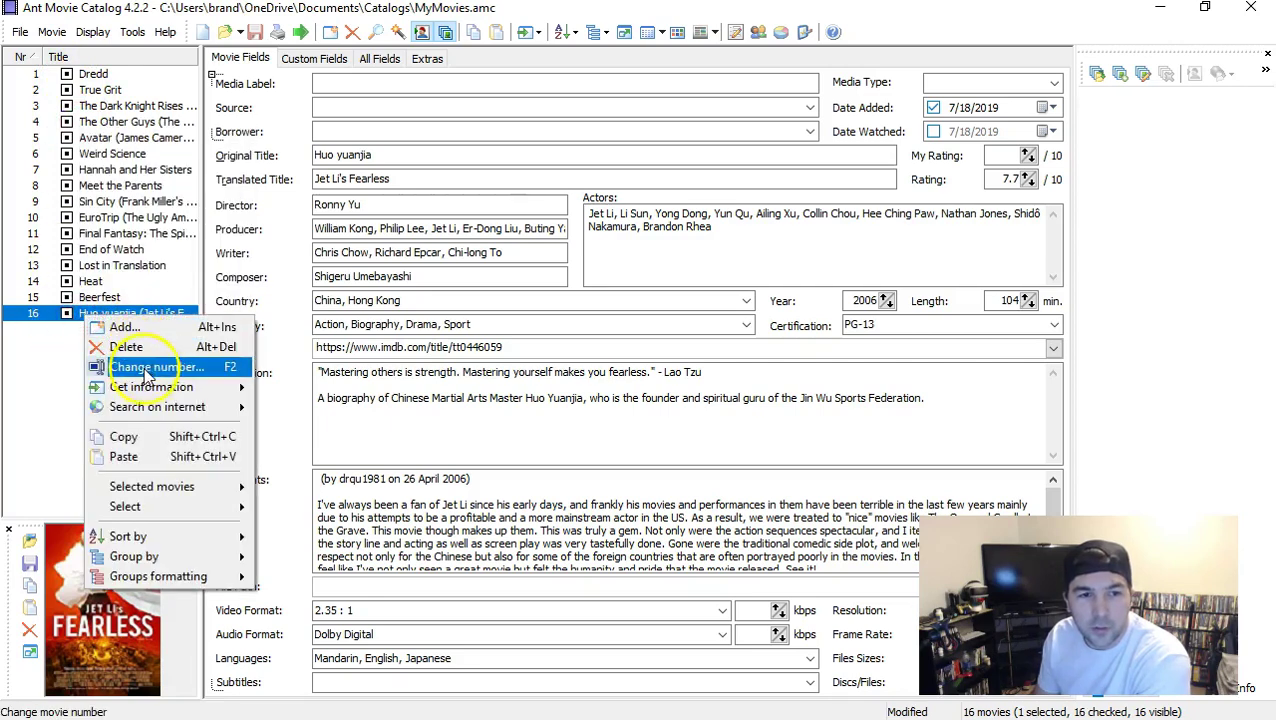
mouse_move(140, 390)
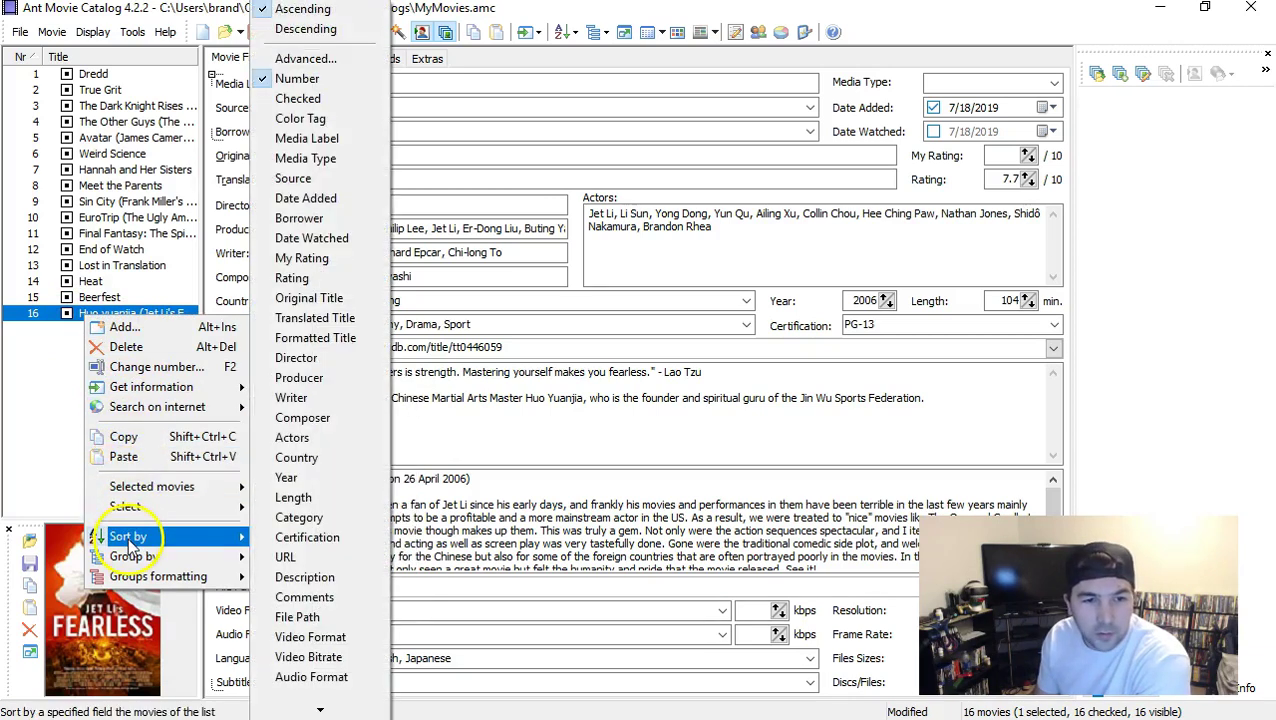
mouse_move(160, 520)
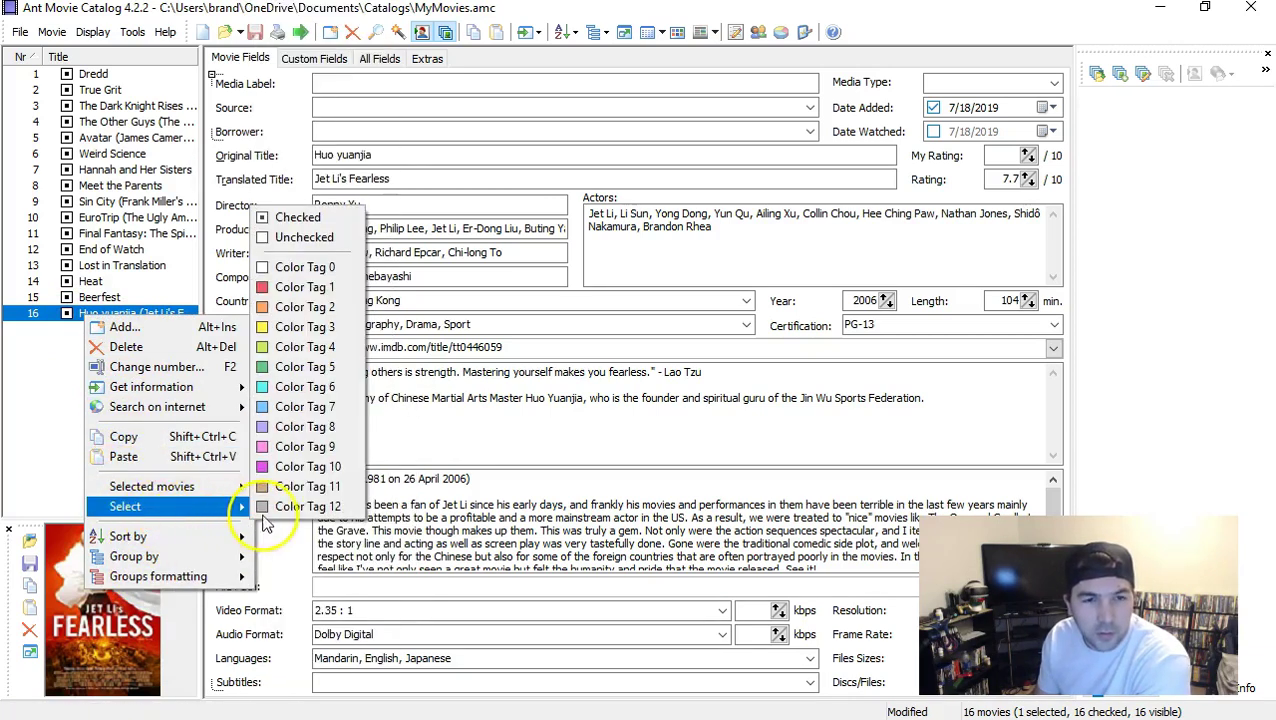
click(297, 289)
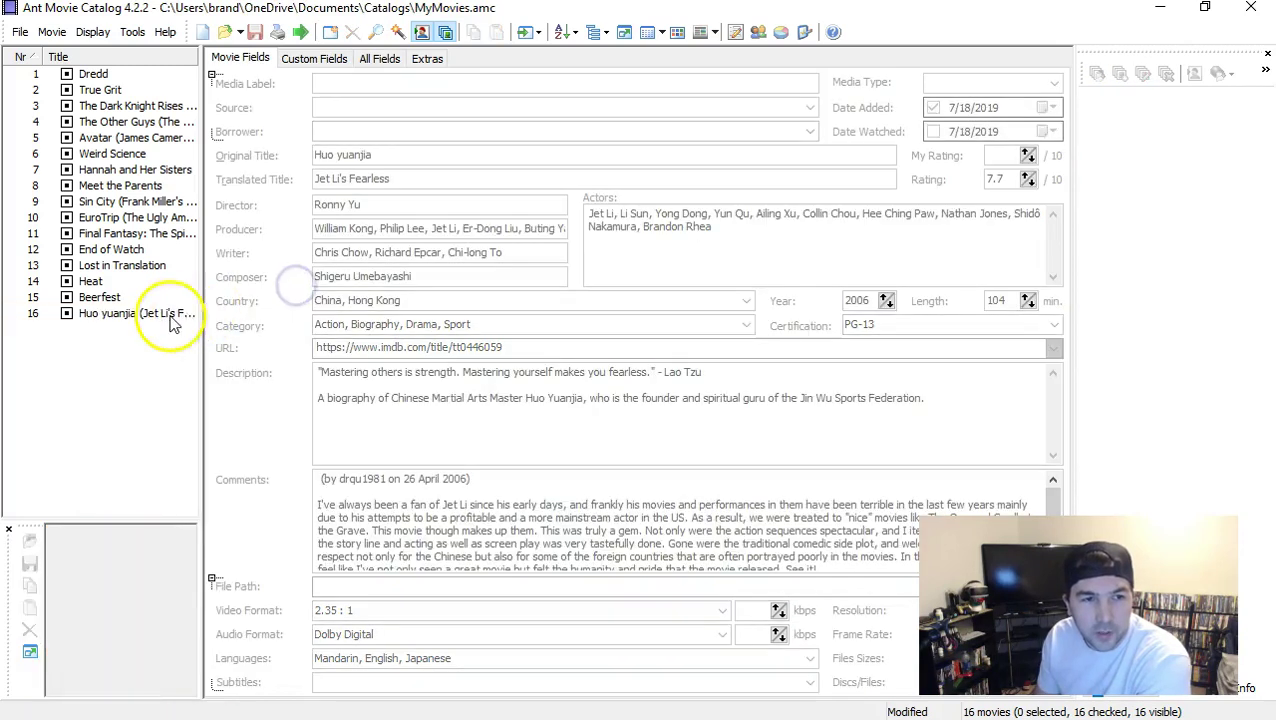
right_click(104, 323)
click(102, 320)
right_click(102, 320)
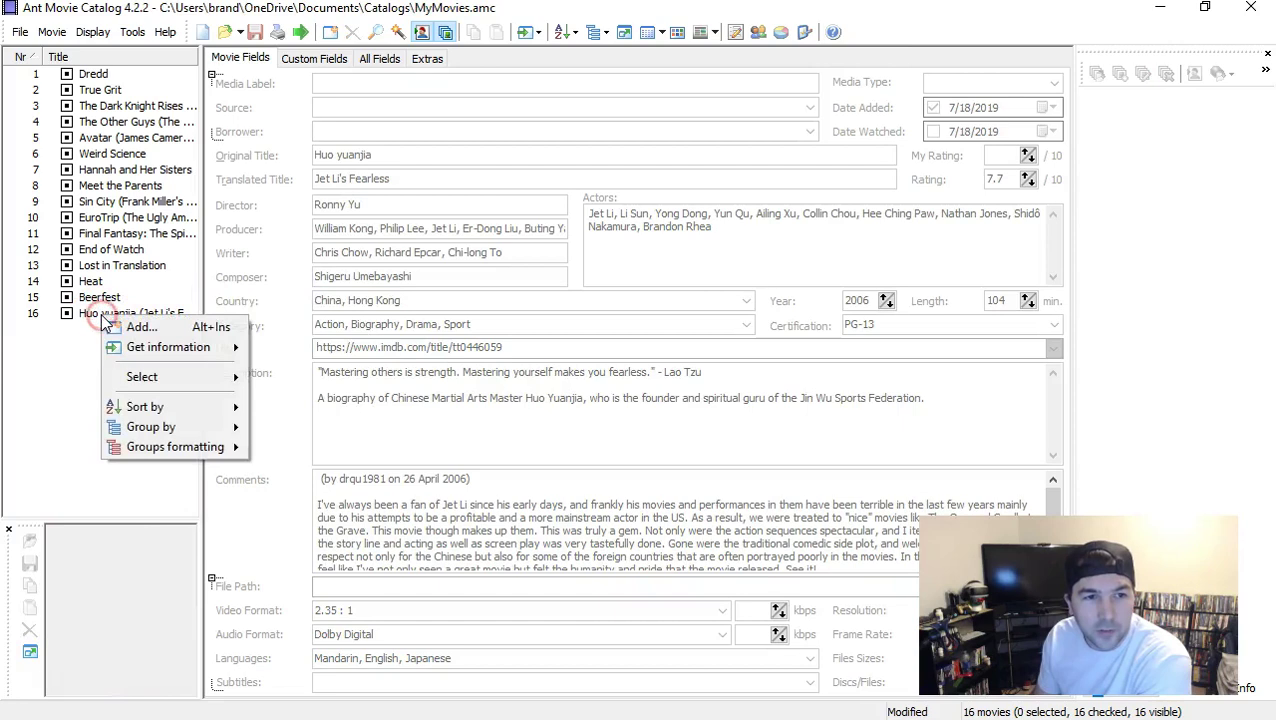
click(104, 318)
right_click(104, 318)
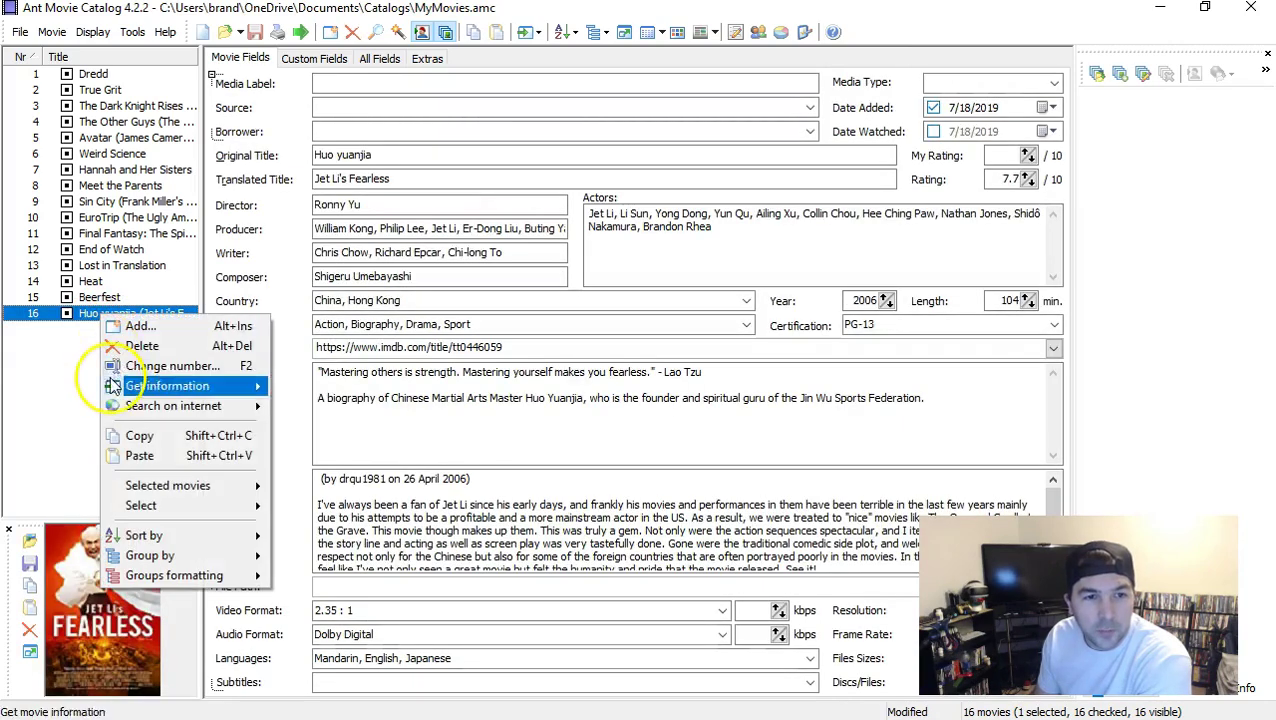
mouse_move(141, 507)
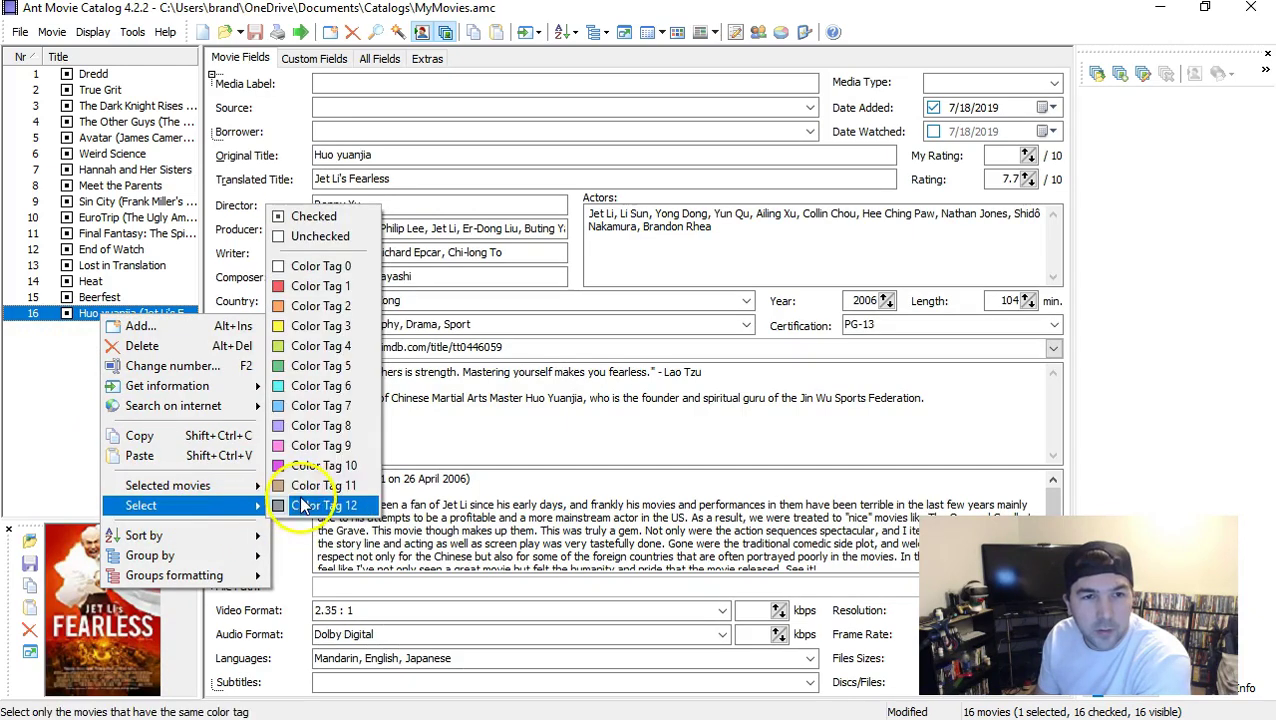
click(70, 365)
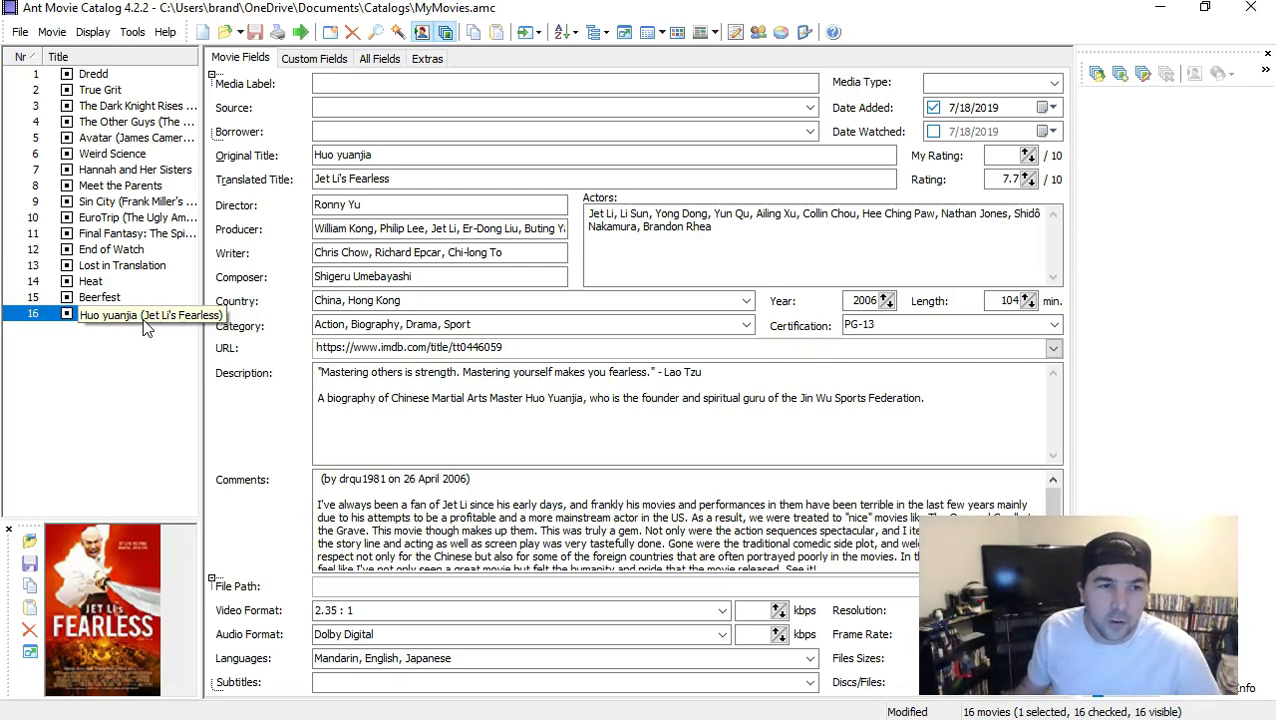
click(122, 378)
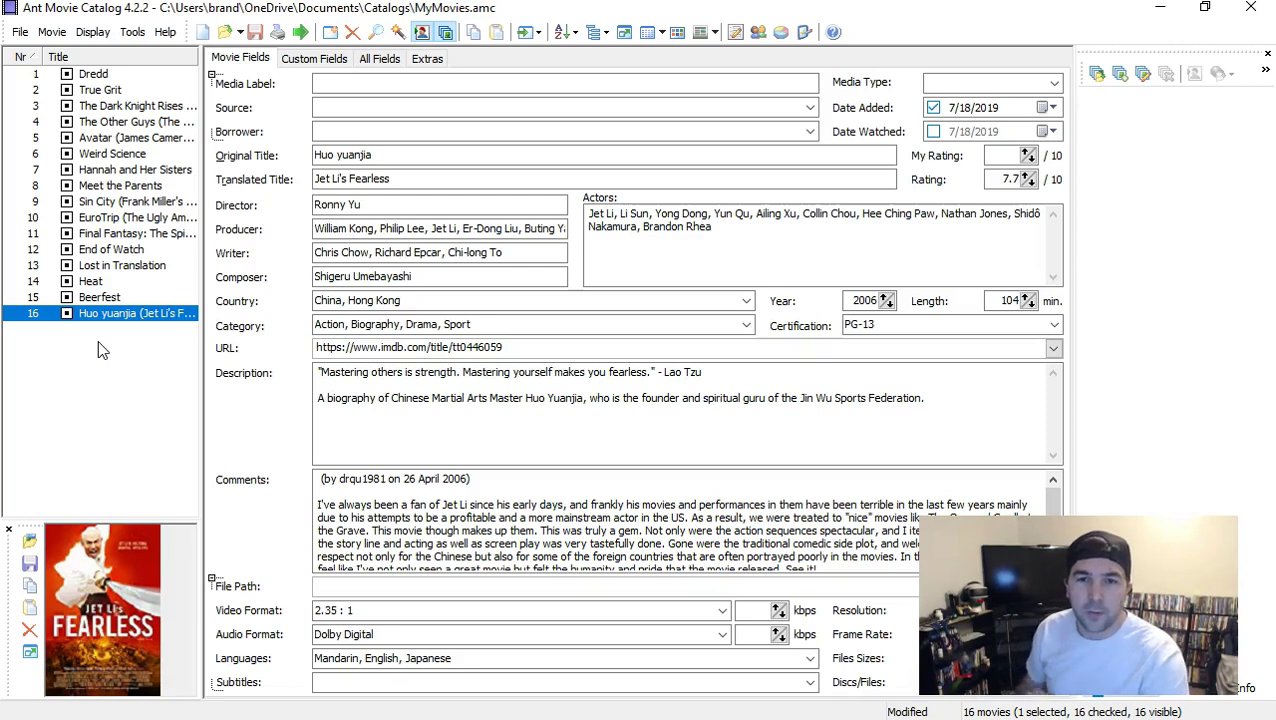
click(105, 316)
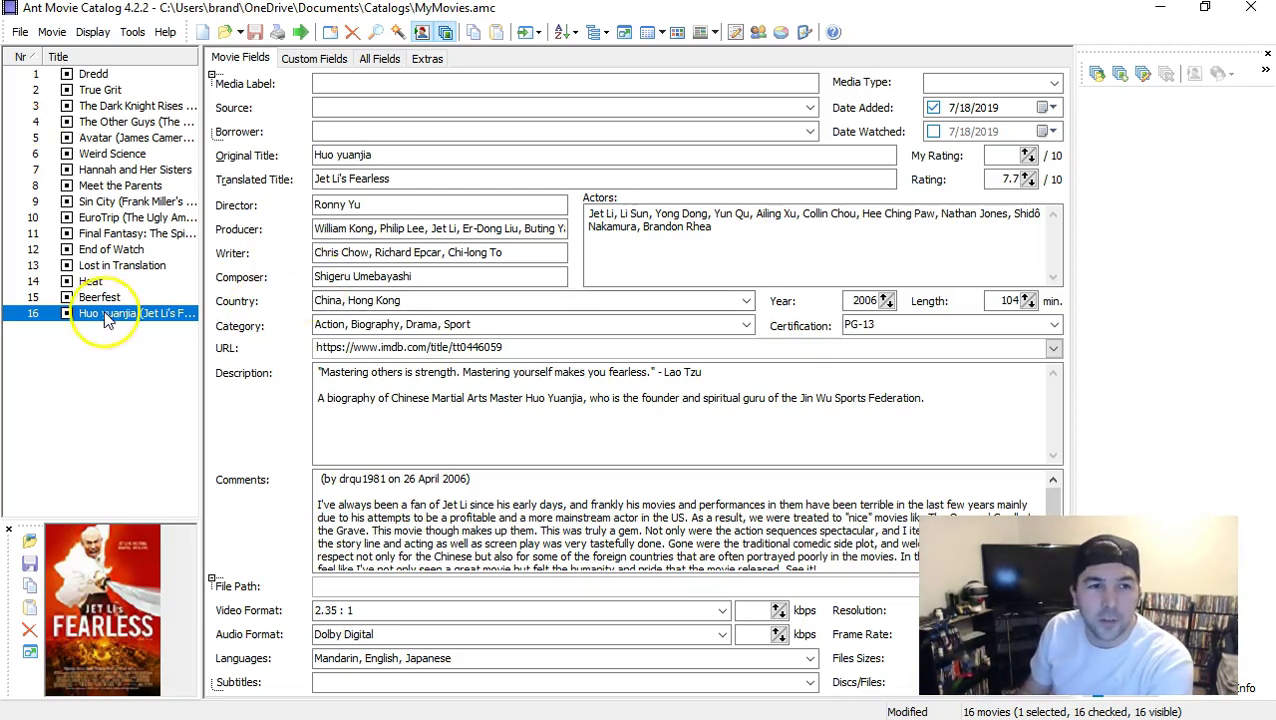